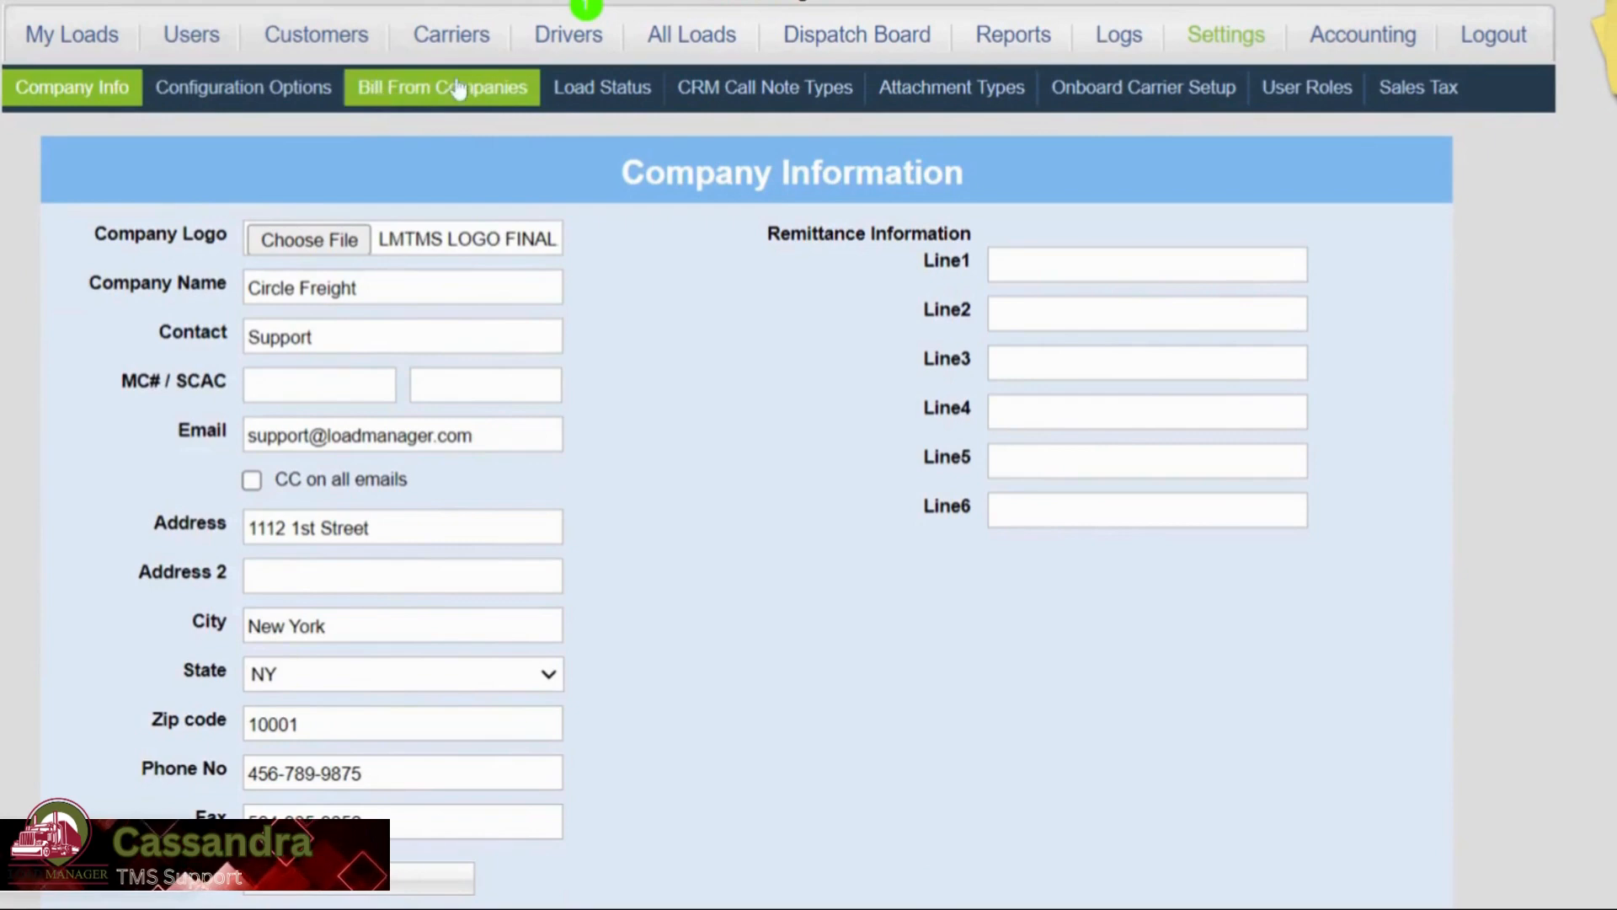
Check that Multi-Company Activate Bill From is on, then view the Bill From companies list.
left_click(217, 100)
scroll(244, 291, "down", 15)
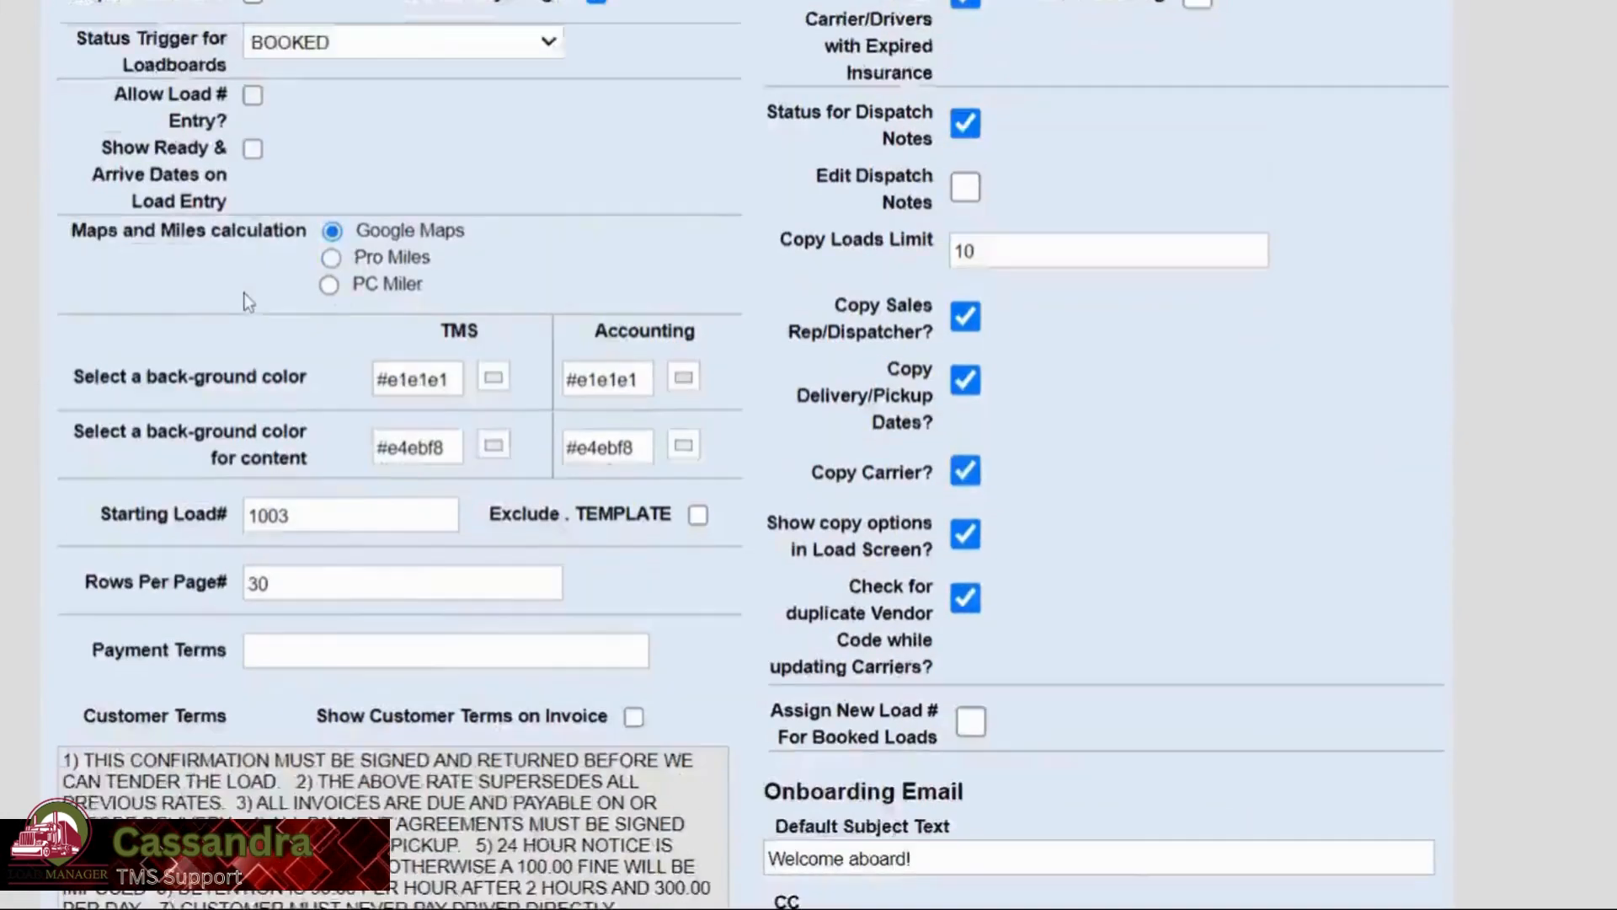
scroll(267, 287, "down", 20)
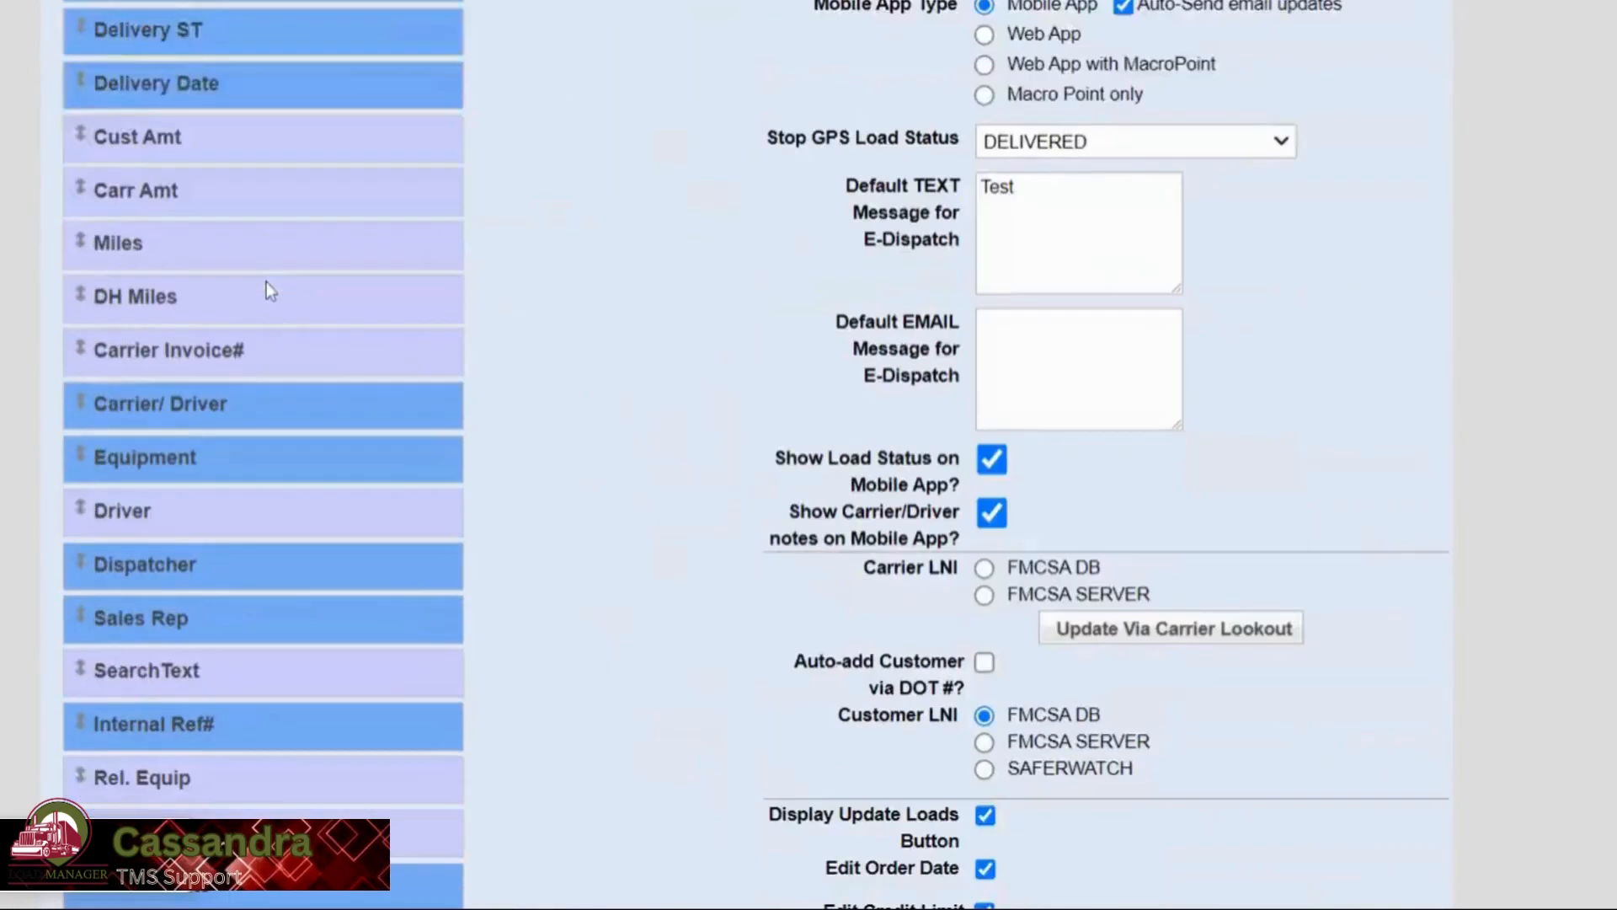
scroll(266, 308, "up", 6)
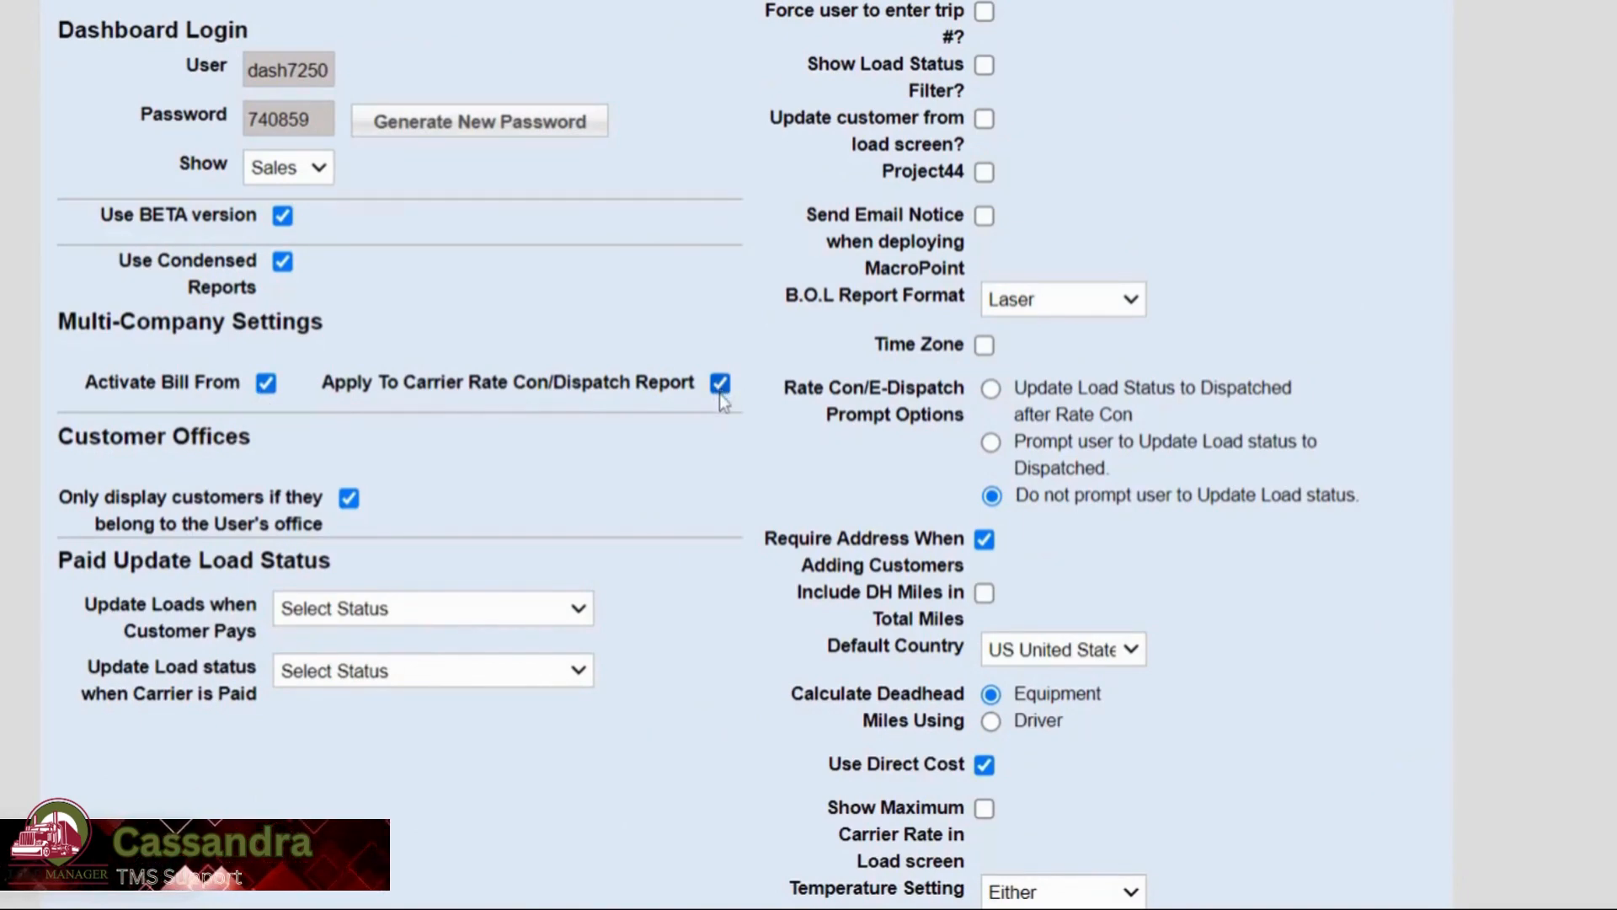
scroll(718, 400, "up", 15)
scroll(712, 400, "up", 15)
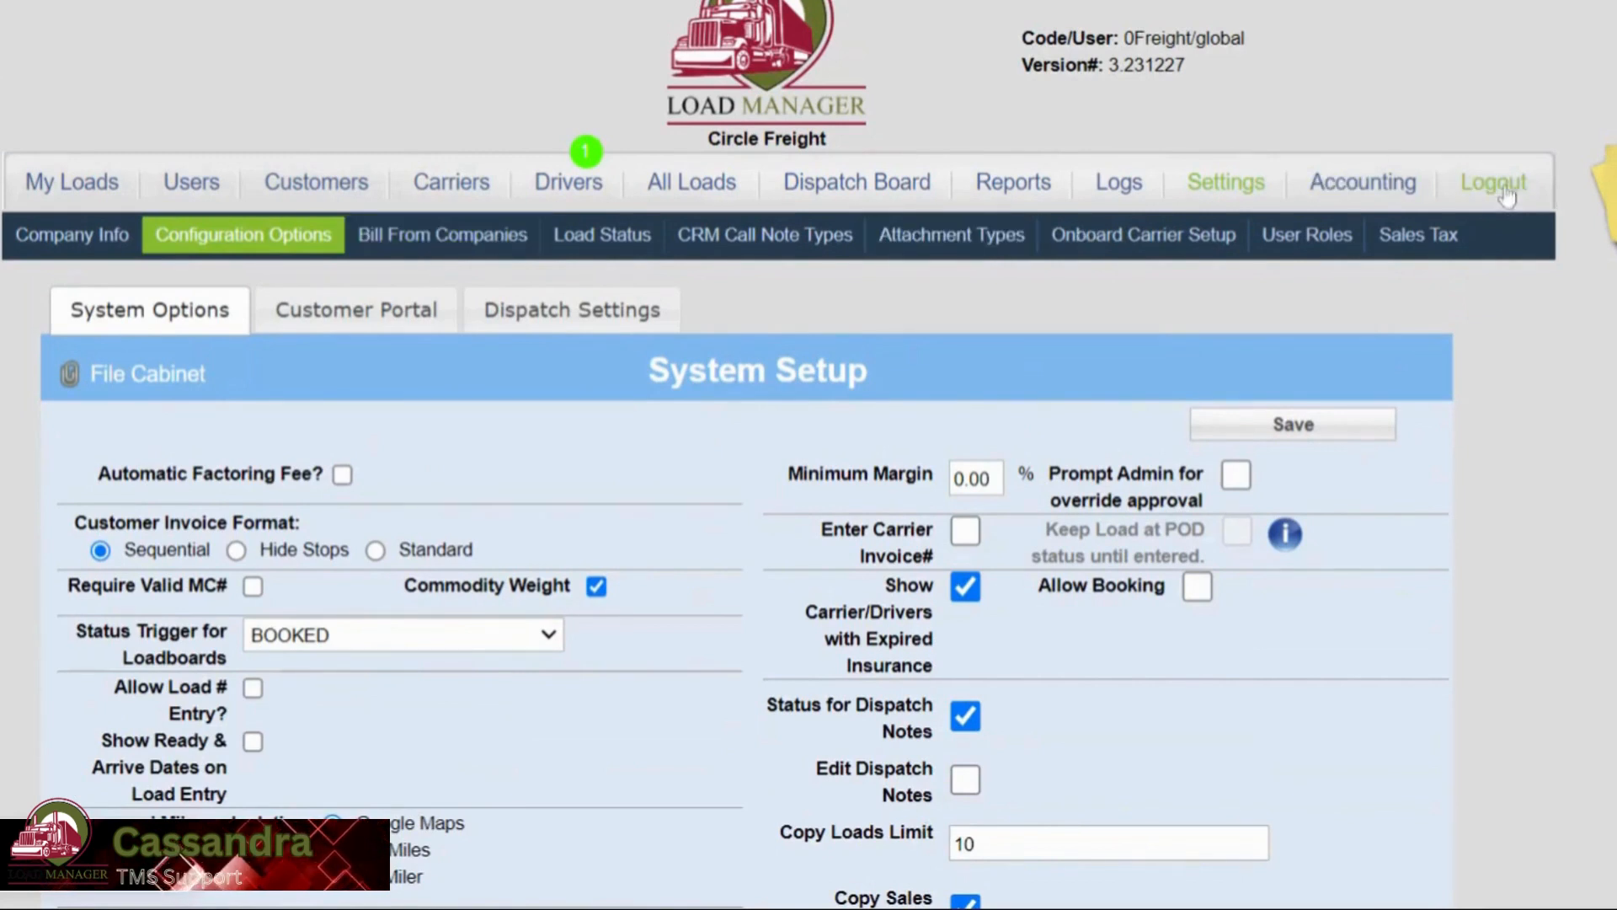
left_click(477, 244)
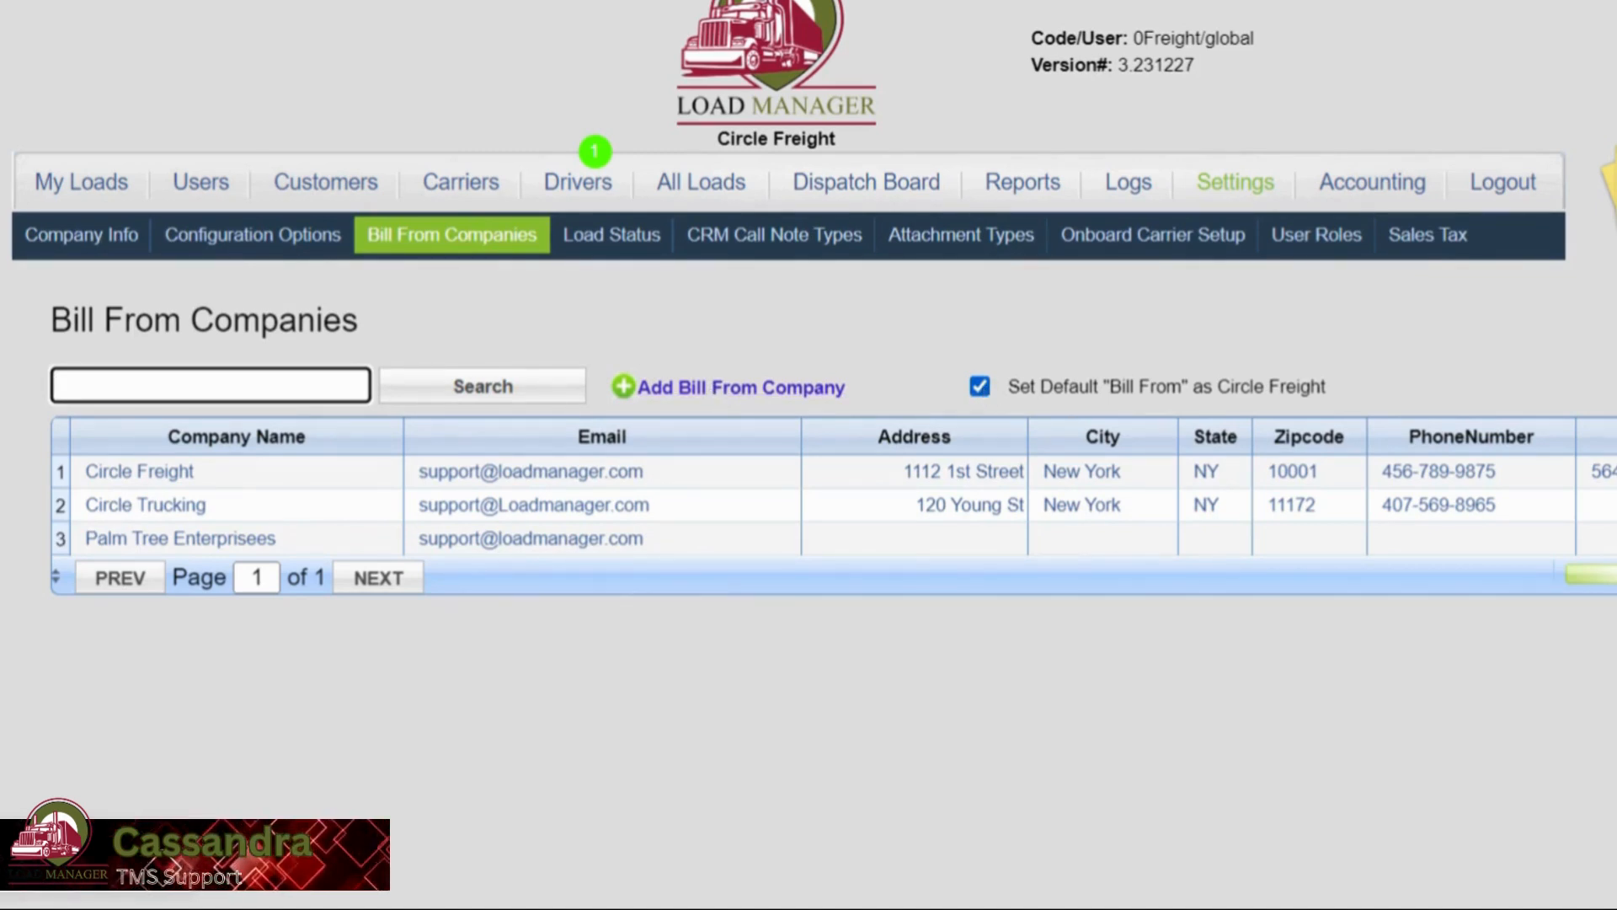
Open Circle Trucking's company details from the Bill From companies list for editing.
mouse_move(1219, 393)
left_mouse_down()
mouse_move(1343, 391)
mouse_move(1219, 387)
left_mouse_up()
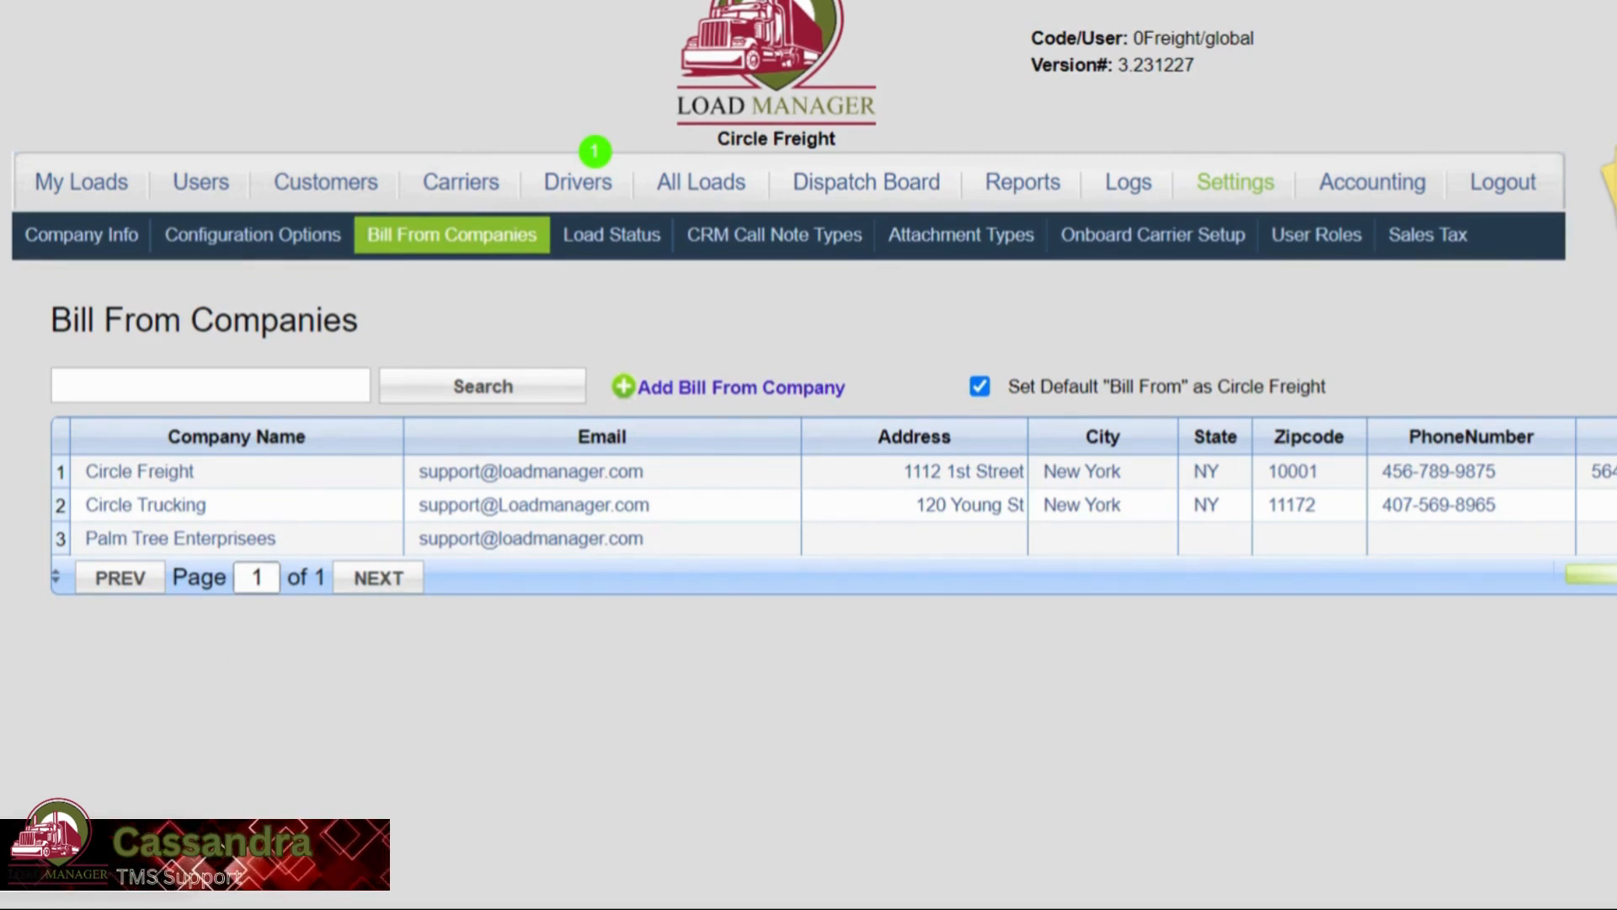
left_click(143, 508)
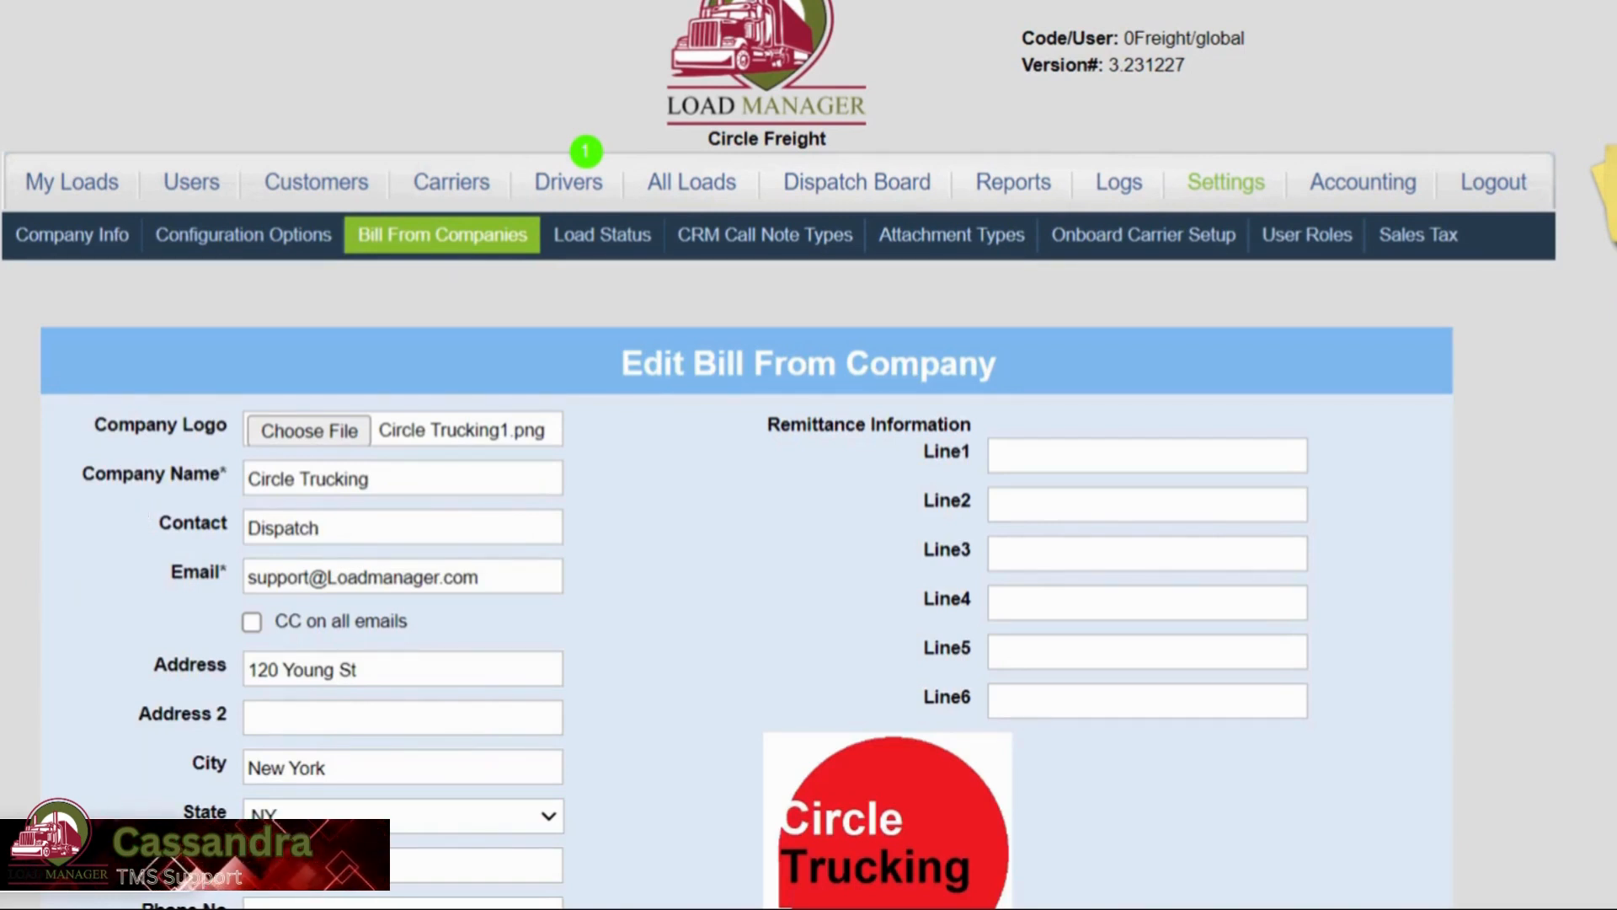
Look over Circle Trucking's Bill From details and logo, then switch to All Loads.
scroll(49, 447, "down", 2)
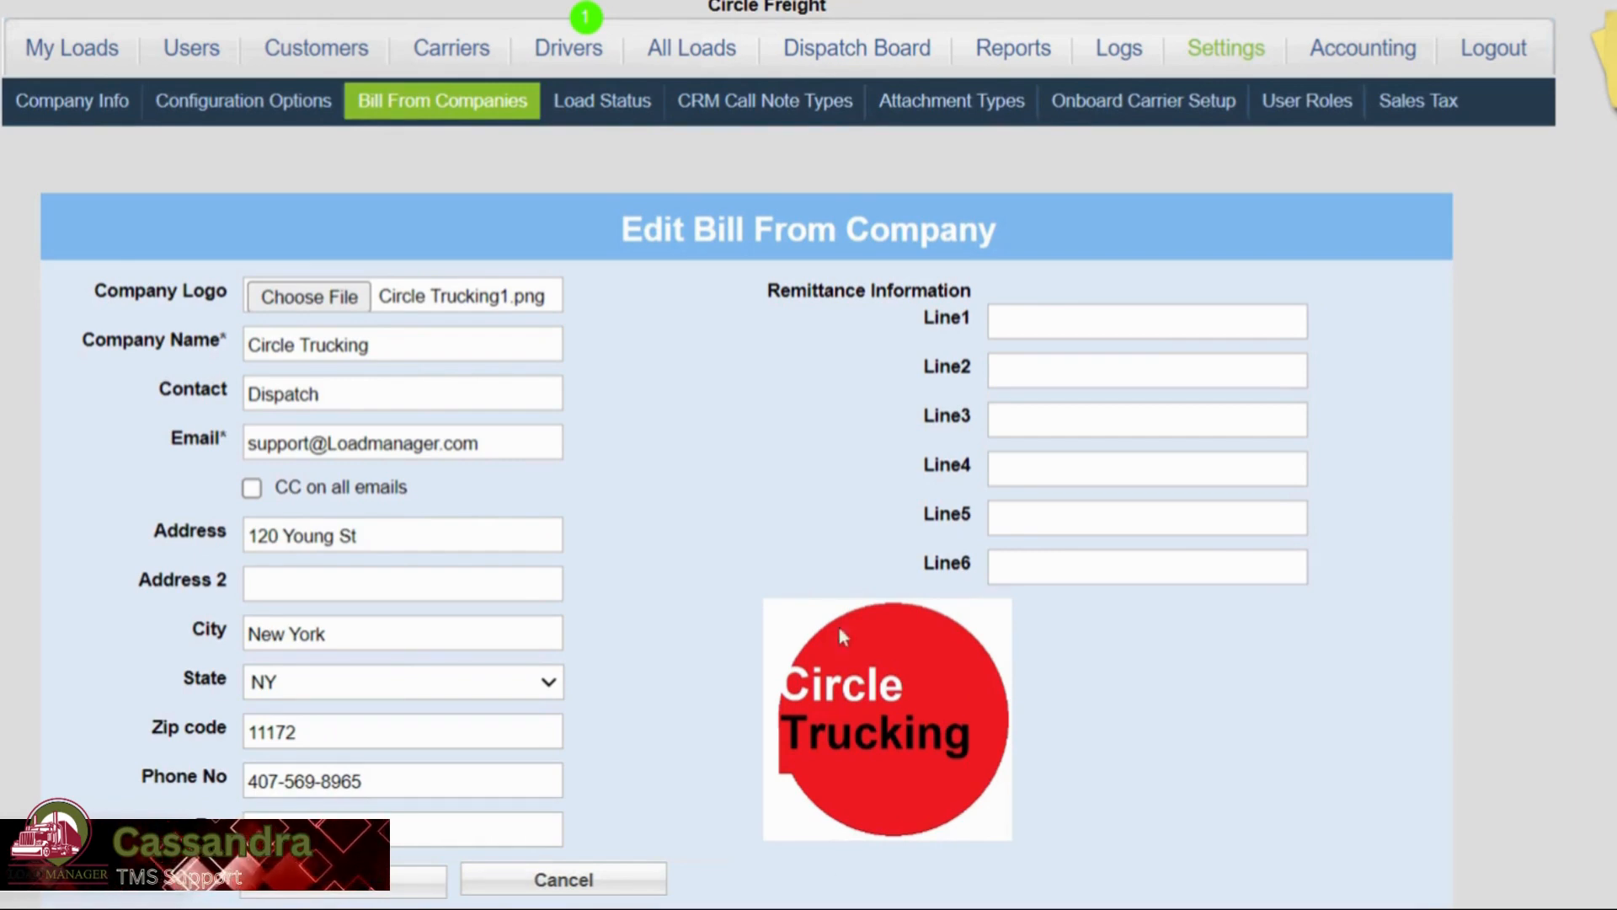
scroll(616, 471, "up", 2)
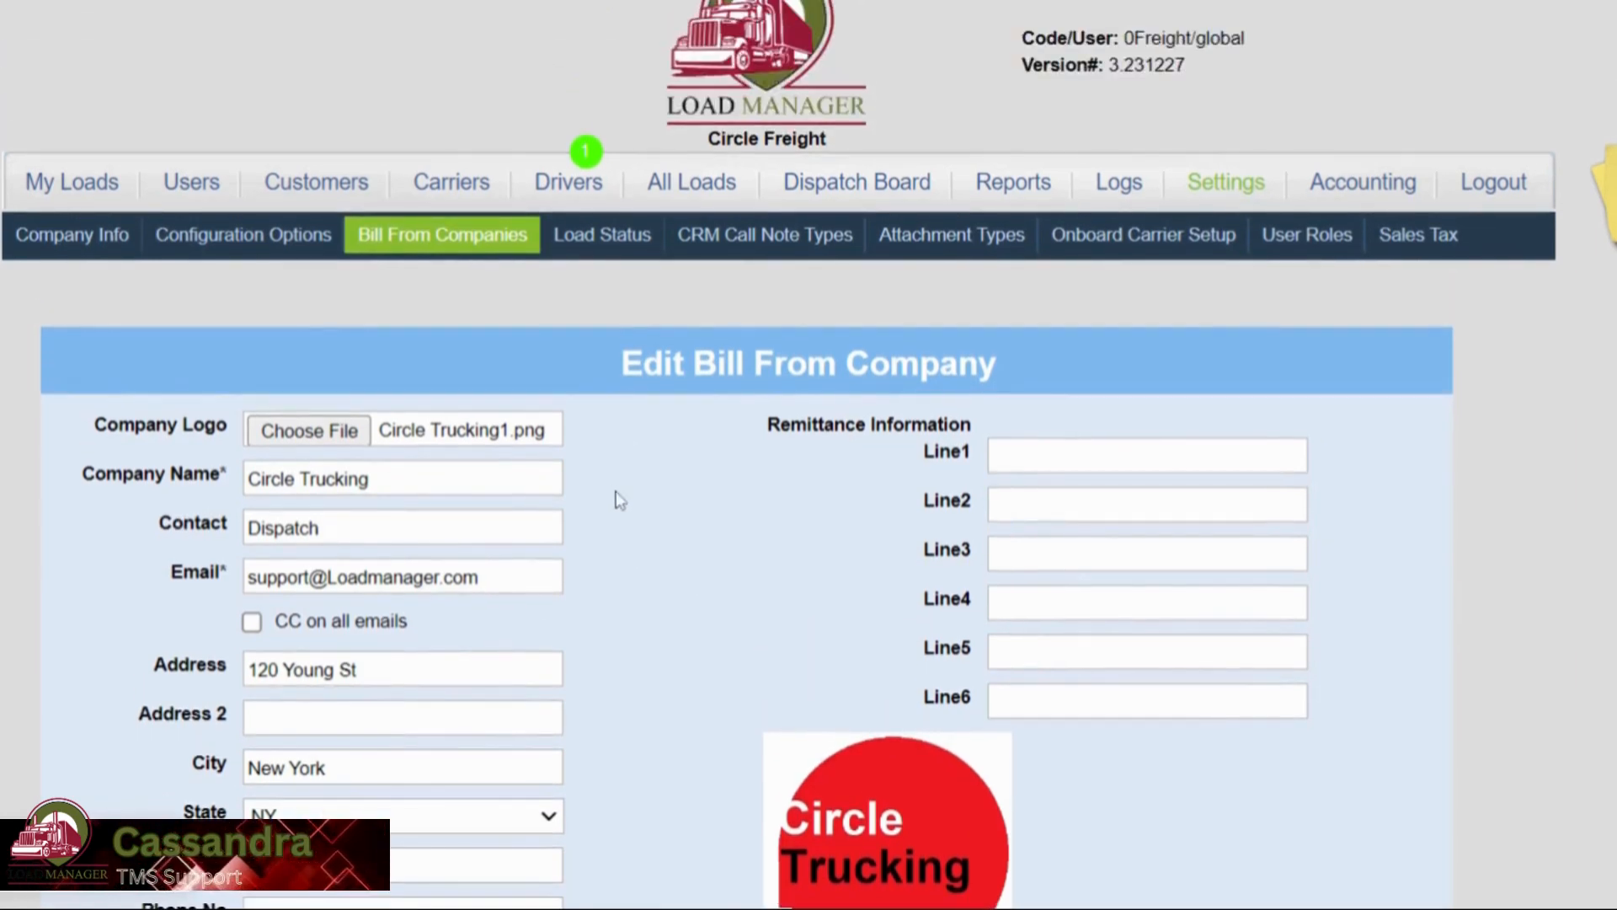
scroll(747, 436, "down", 1)
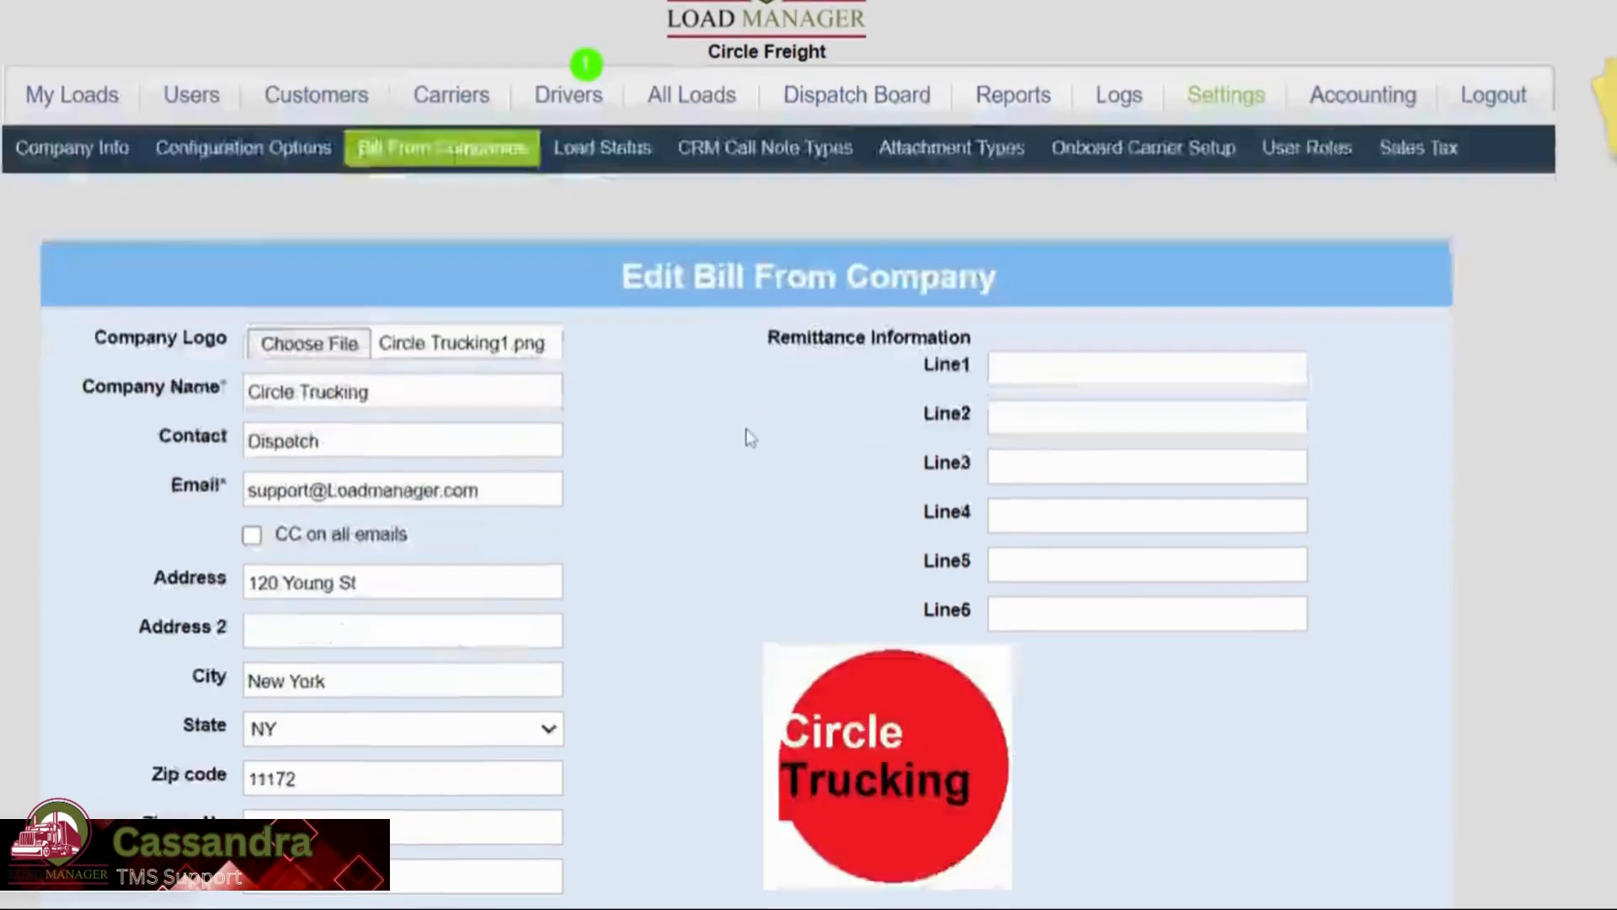
scroll(747, 437, "up", 1)
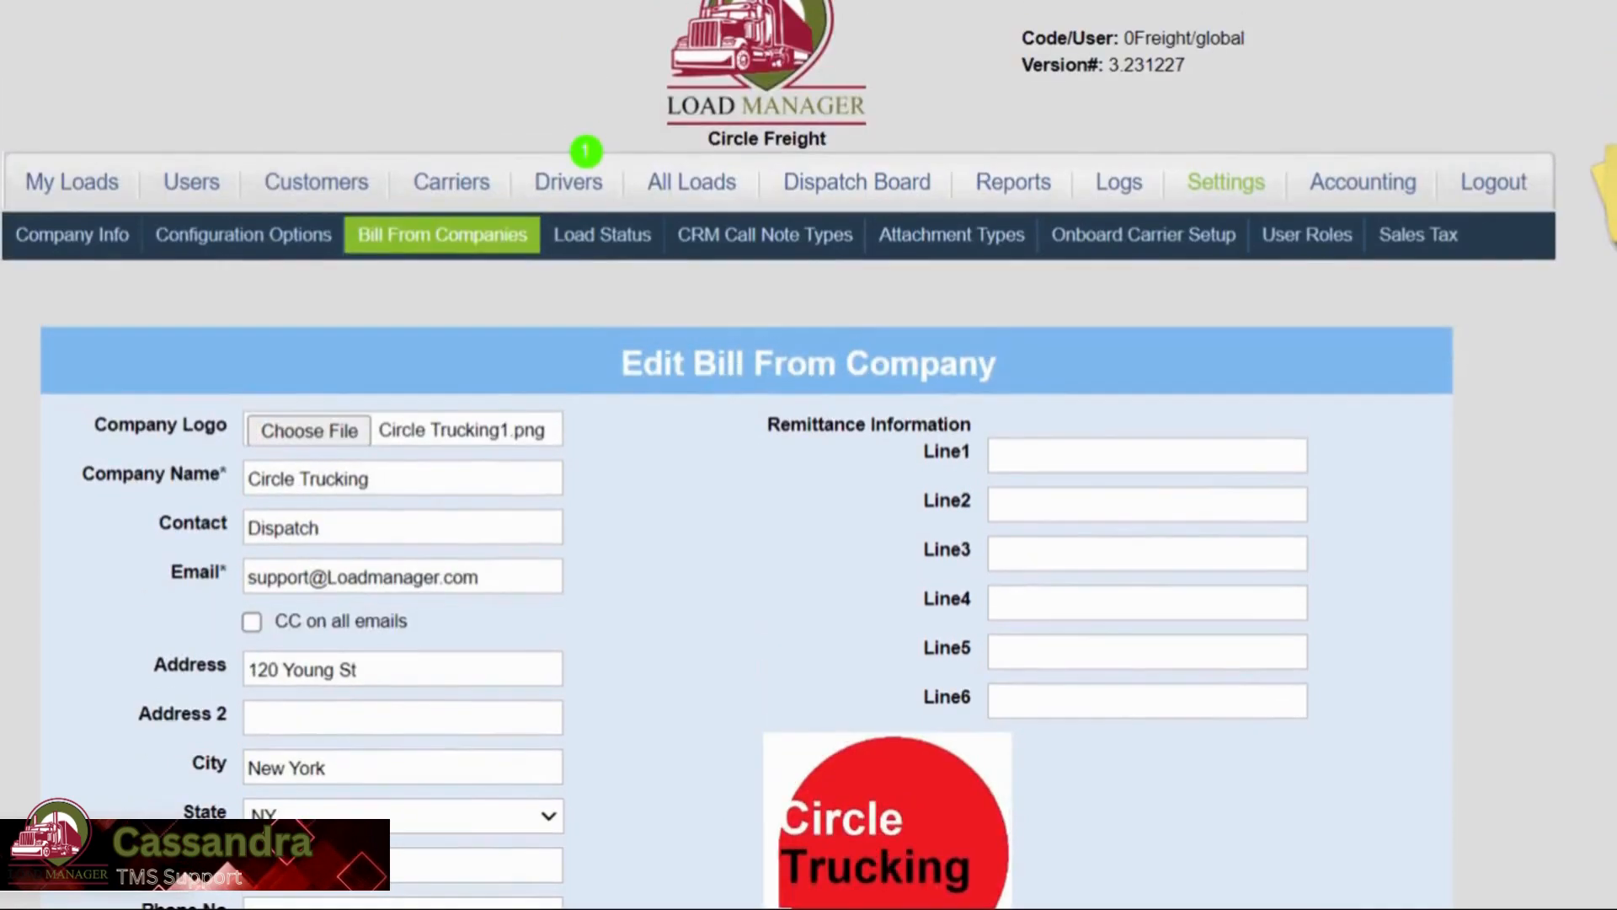
left_click(680, 189)
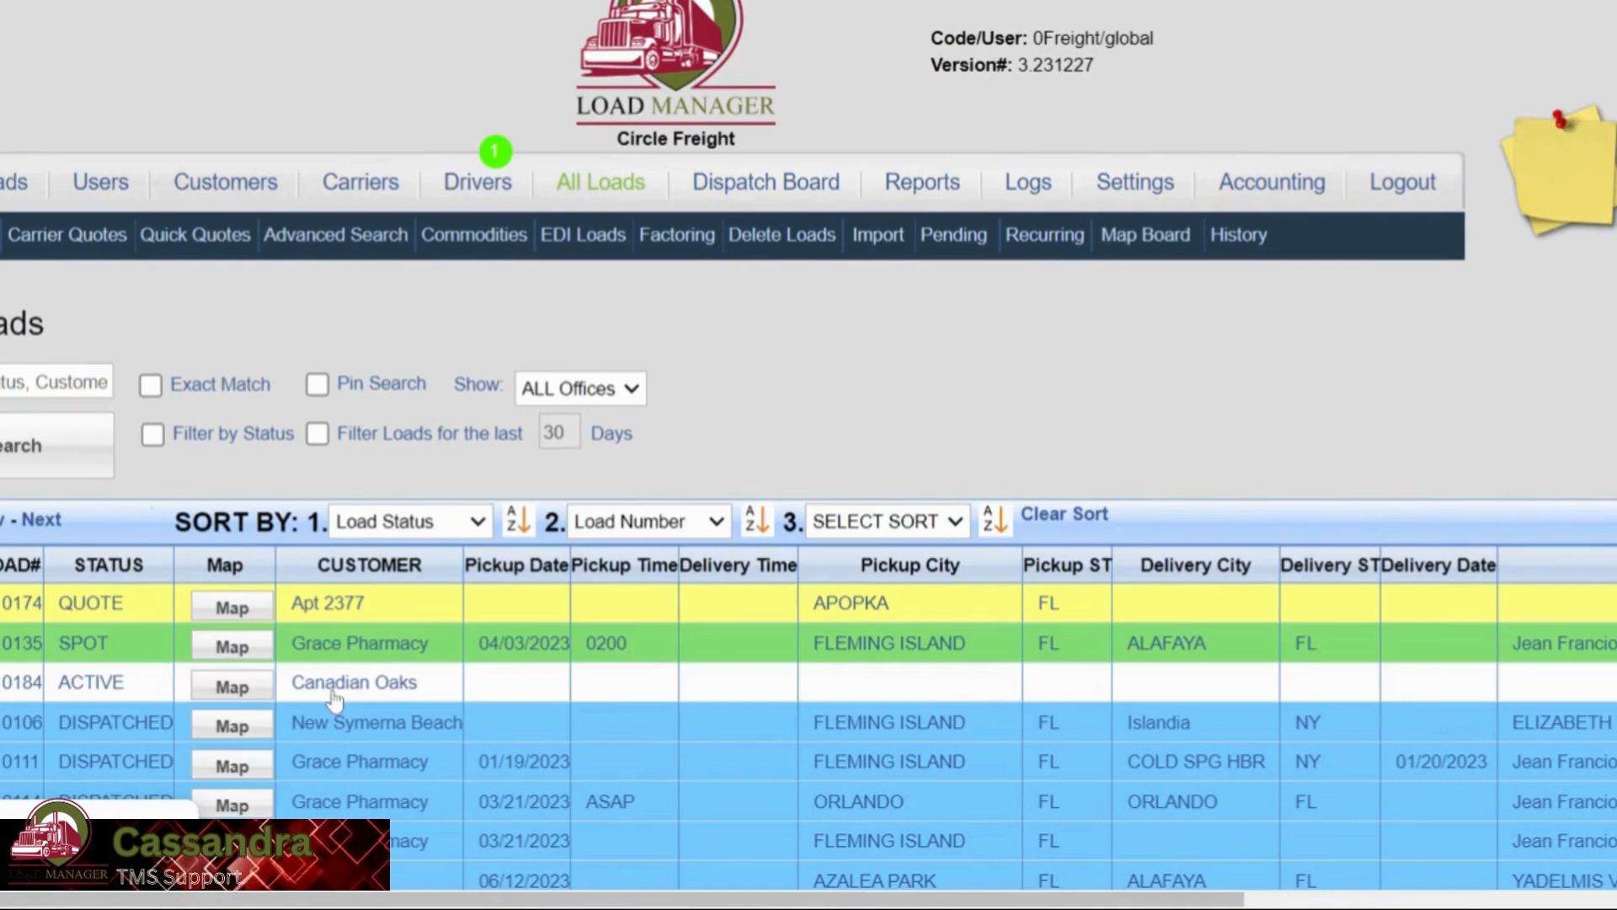
Open the Canadian Oaks load 10184 and change its Bill From to Circle Freight.
left_click(325, 693)
scroll(1066, 471, "down", 8)
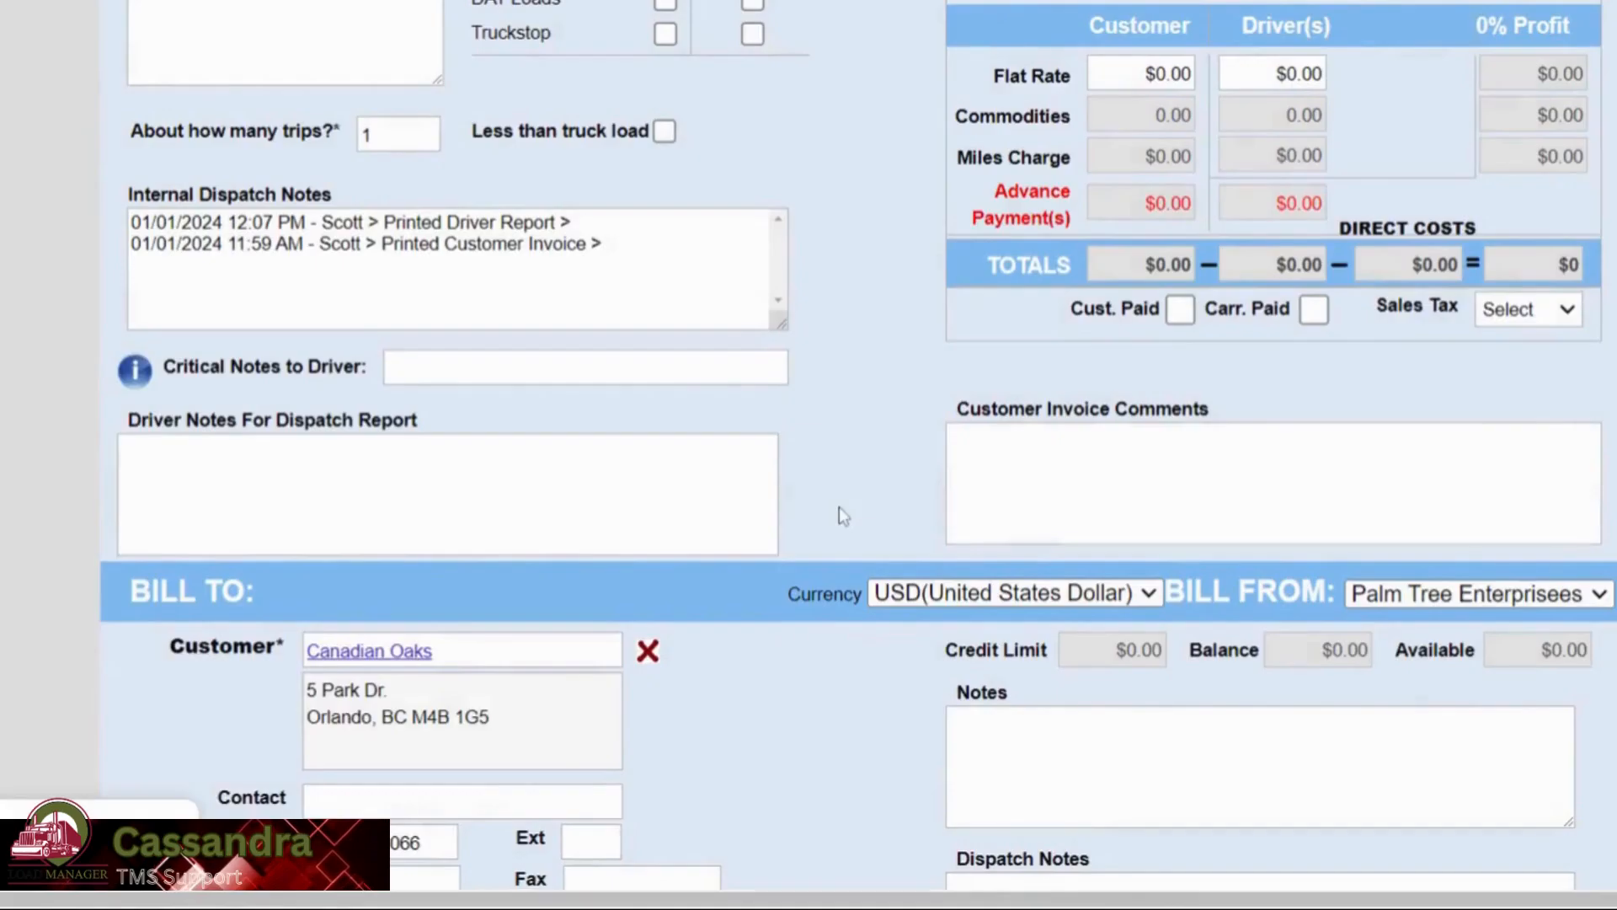
scroll(839, 507, "down", 3)
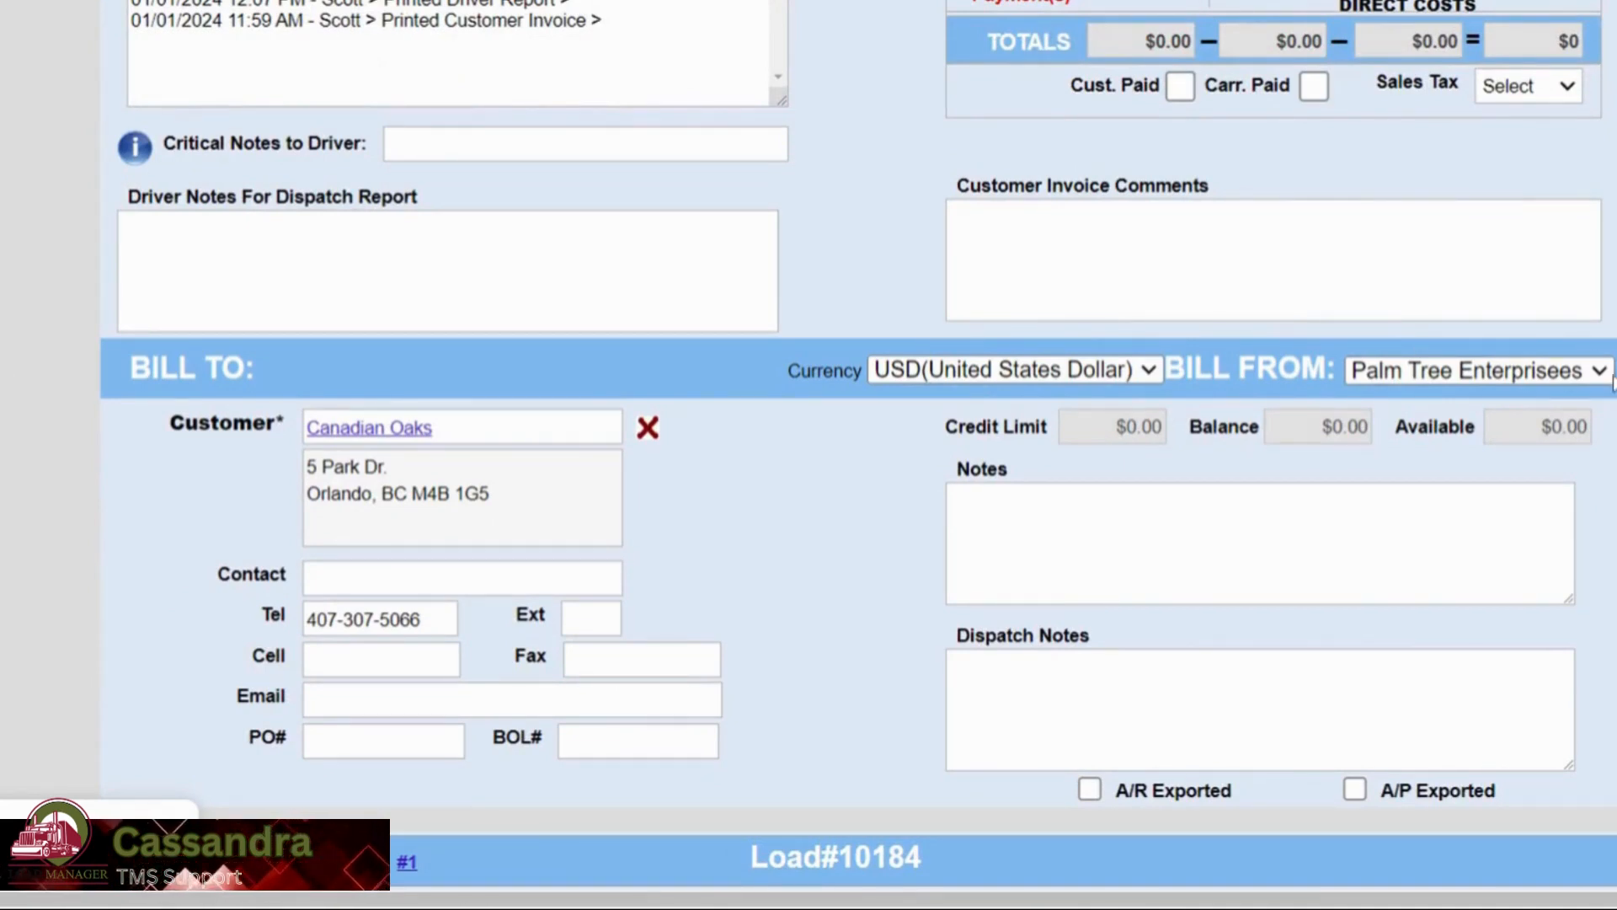
left_click(1407, 390)
Set the load's Bill From company back to Palm Tree Enterprisees.
scroll(1443, 385, "up", 10)
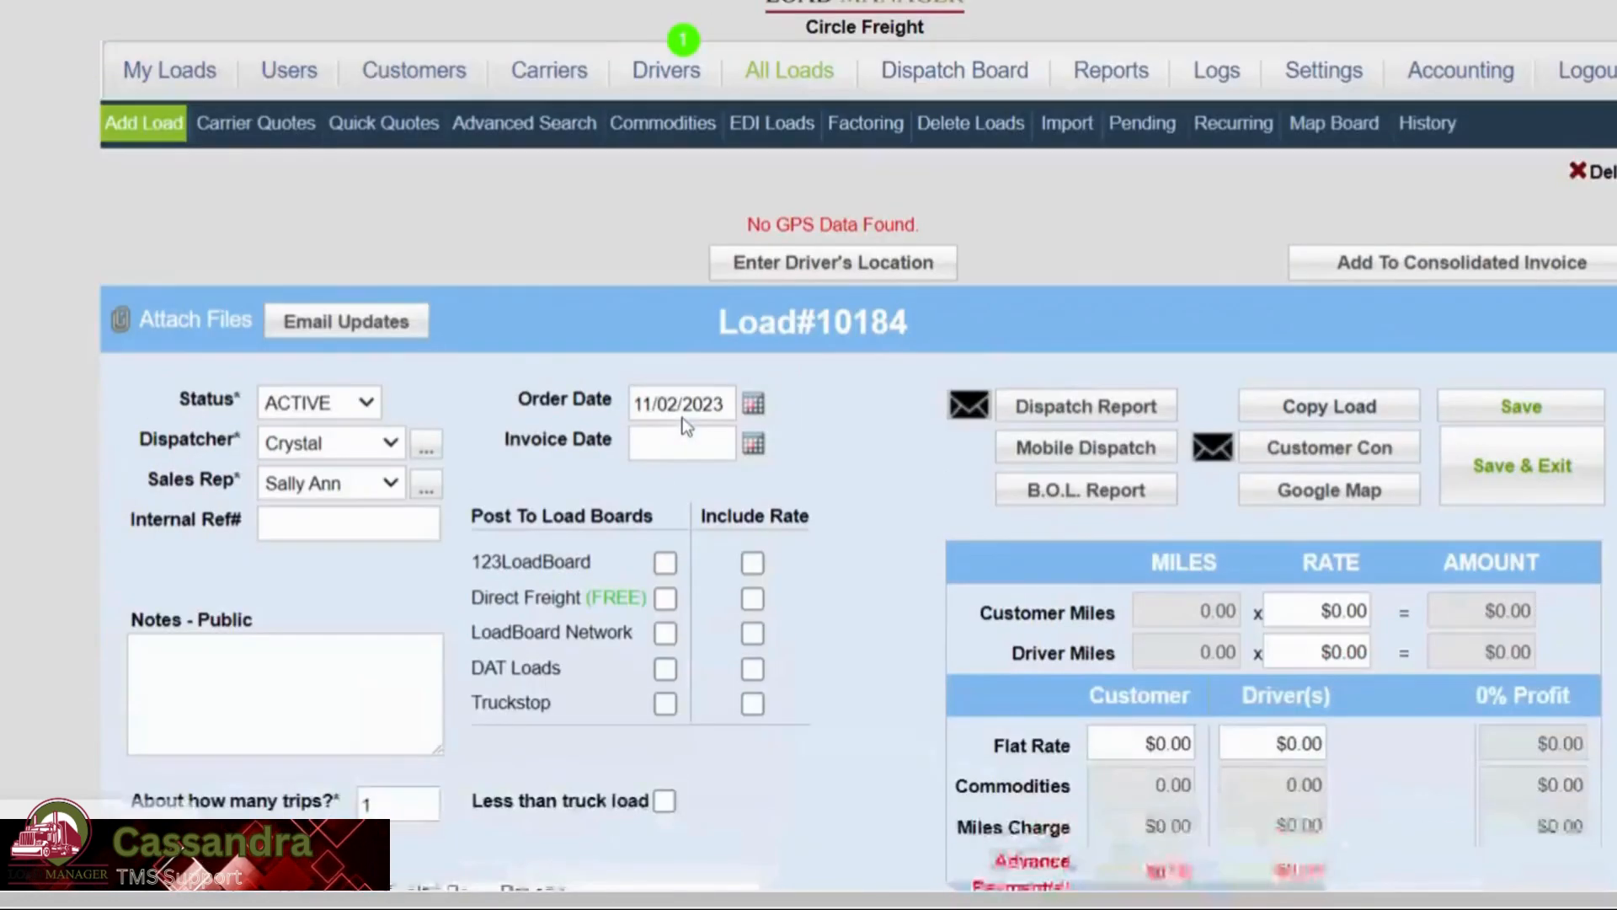
scroll(682, 417, "down", 3)
scroll(818, 260, "up", 3)
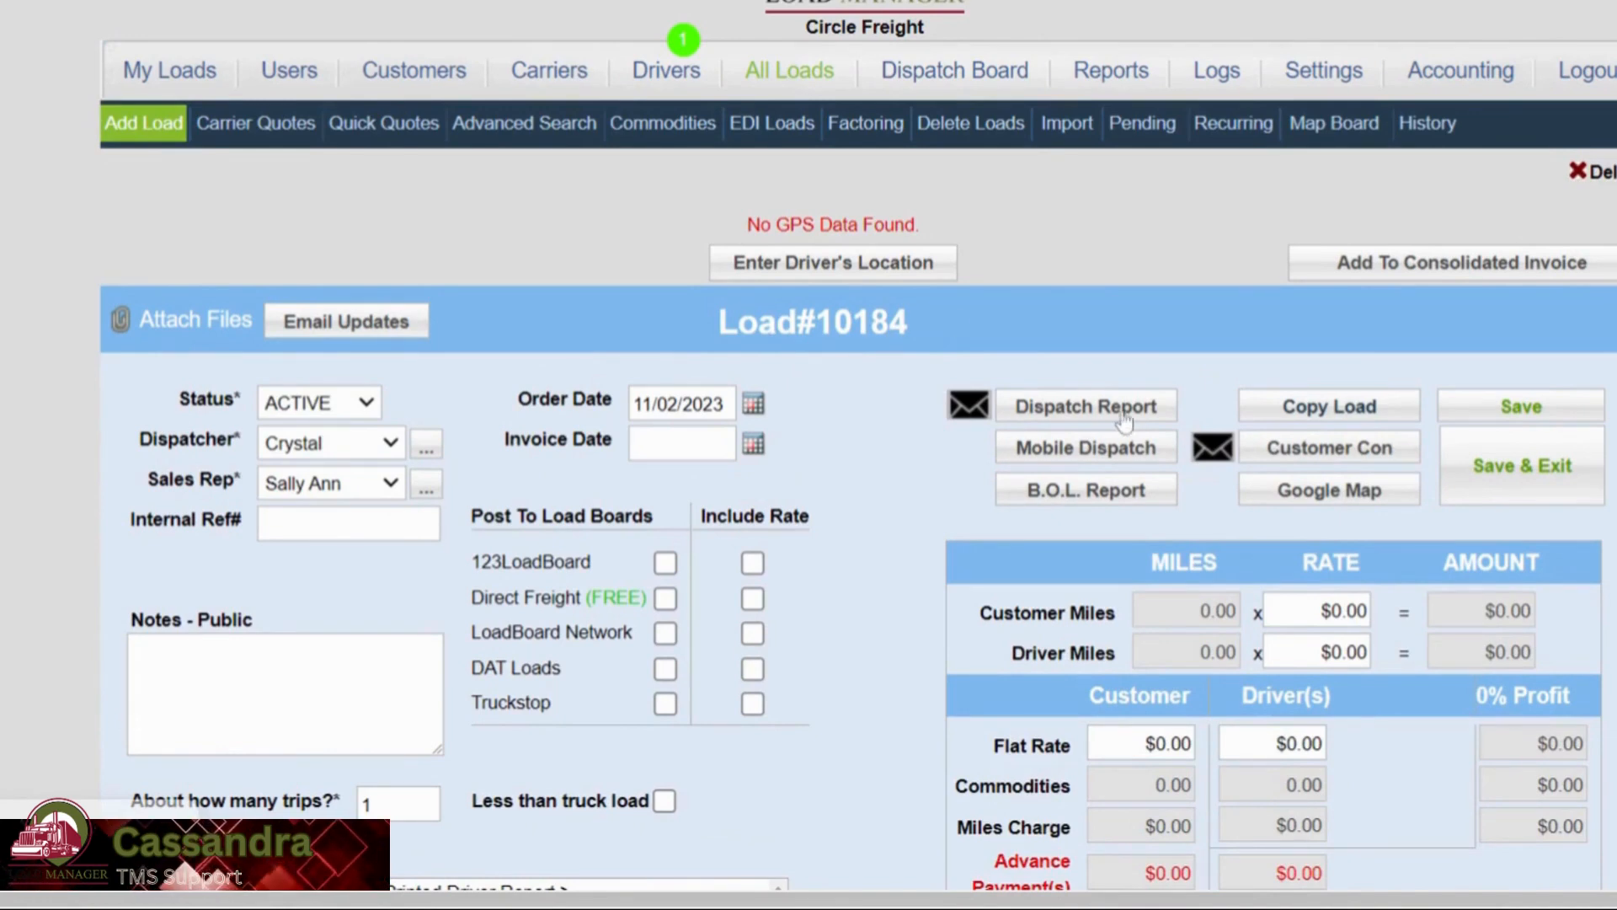
scroll(1387, 607, "down", 5)
scroll(1388, 606, "down", 4)
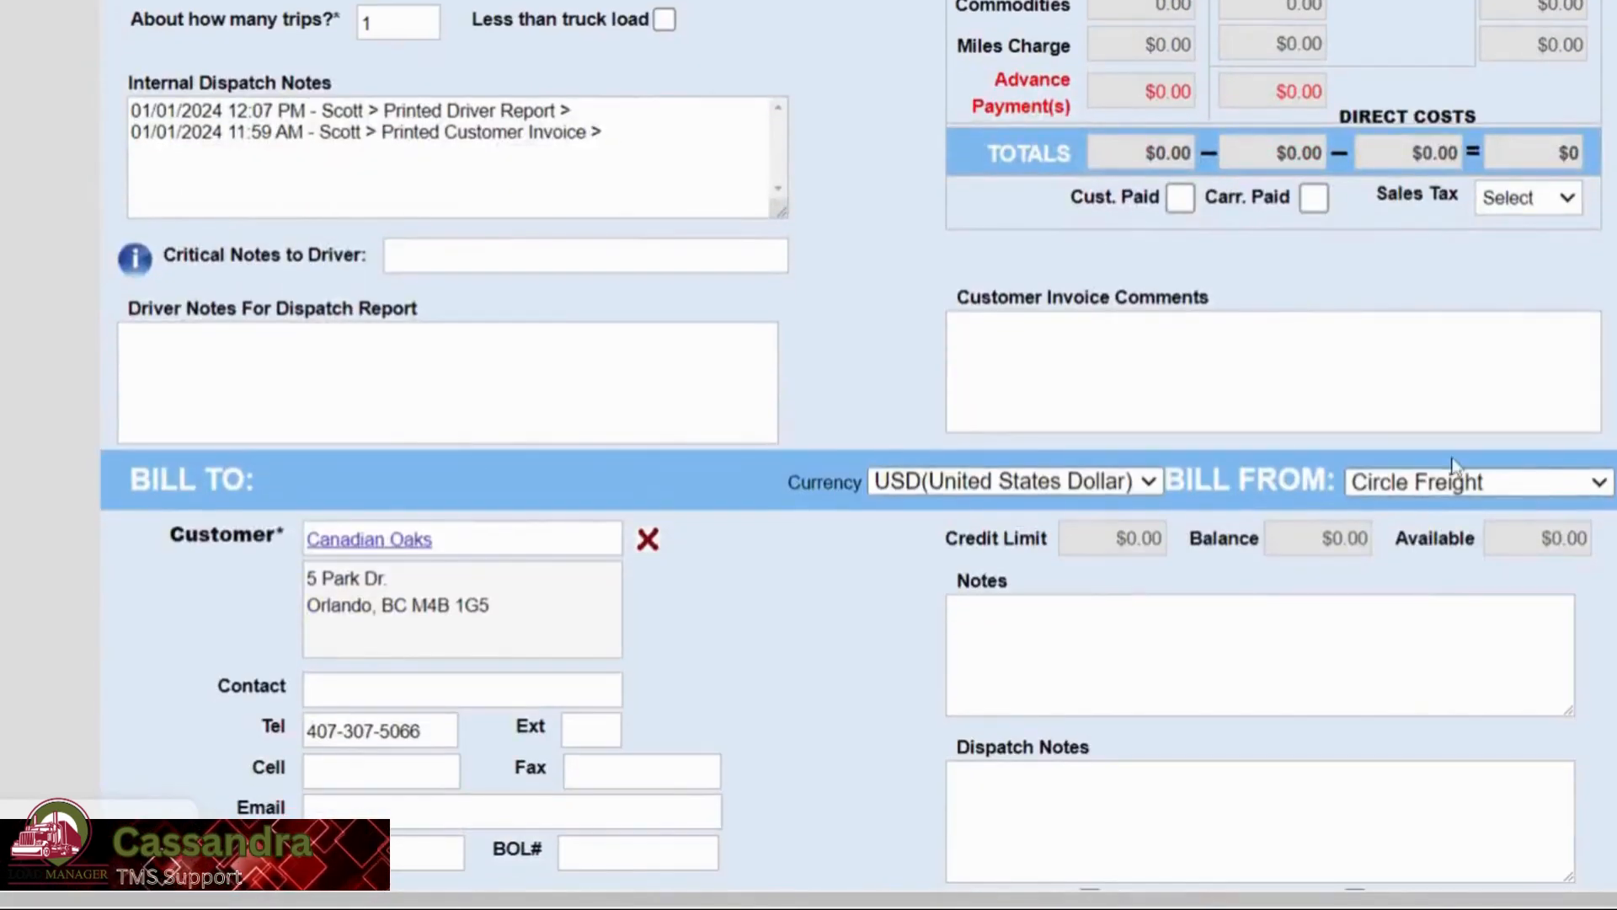
left_click(1455, 487)
left_click(1470, 544)
scroll(1470, 543, "up", 8)
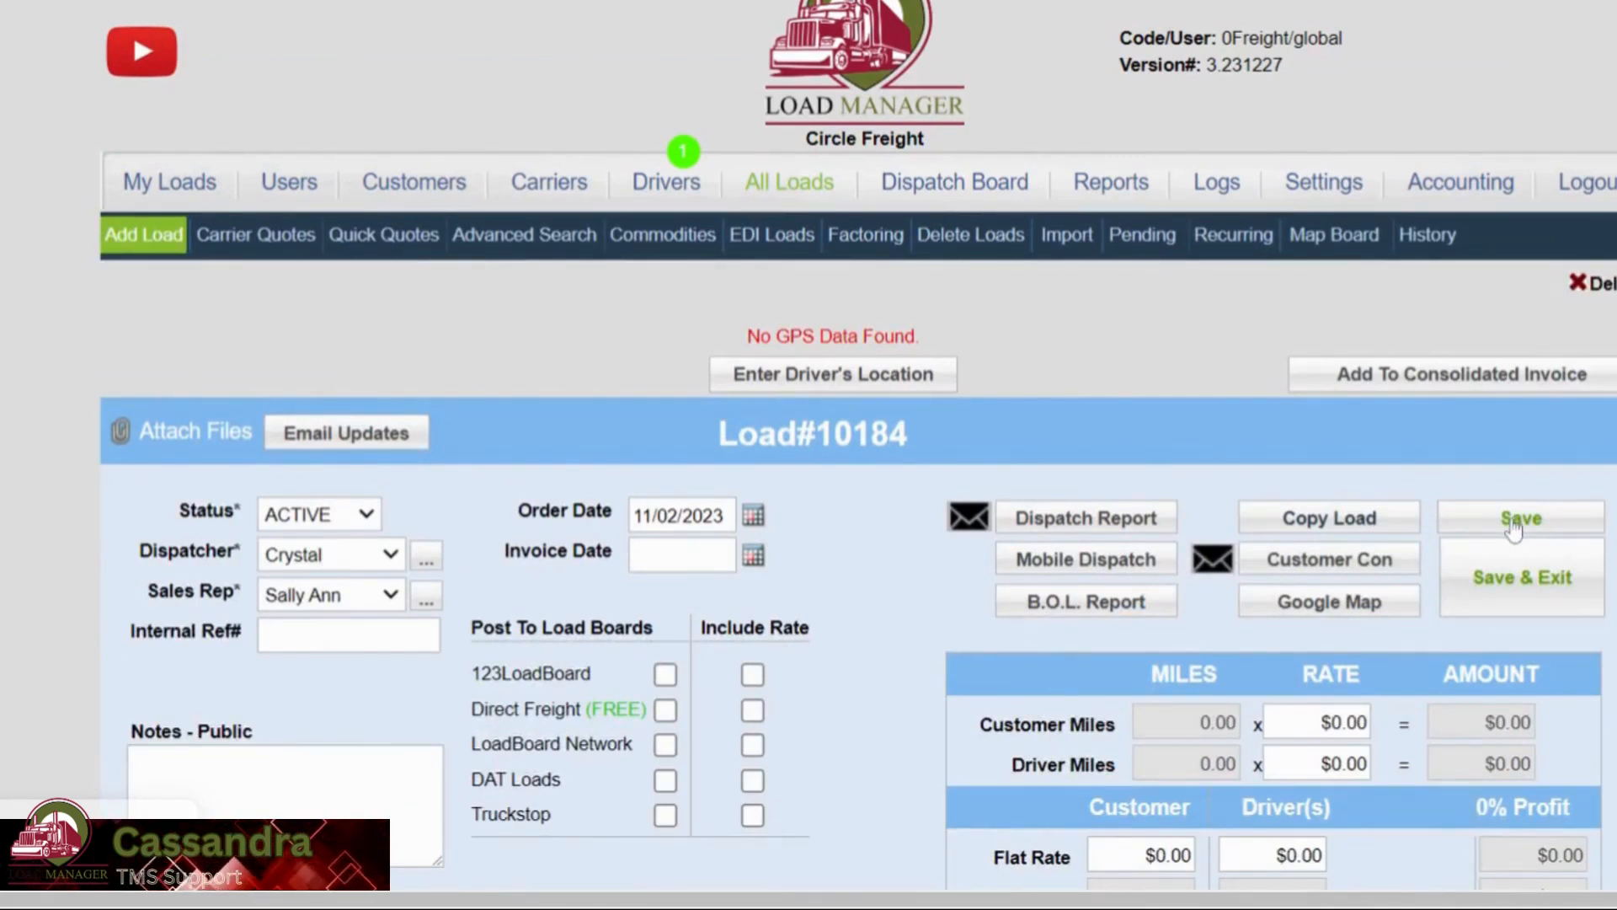
Save load 10184 and verify its Dispatch Report lists Palm Tree Enterprisees as company.
left_click(1514, 524)
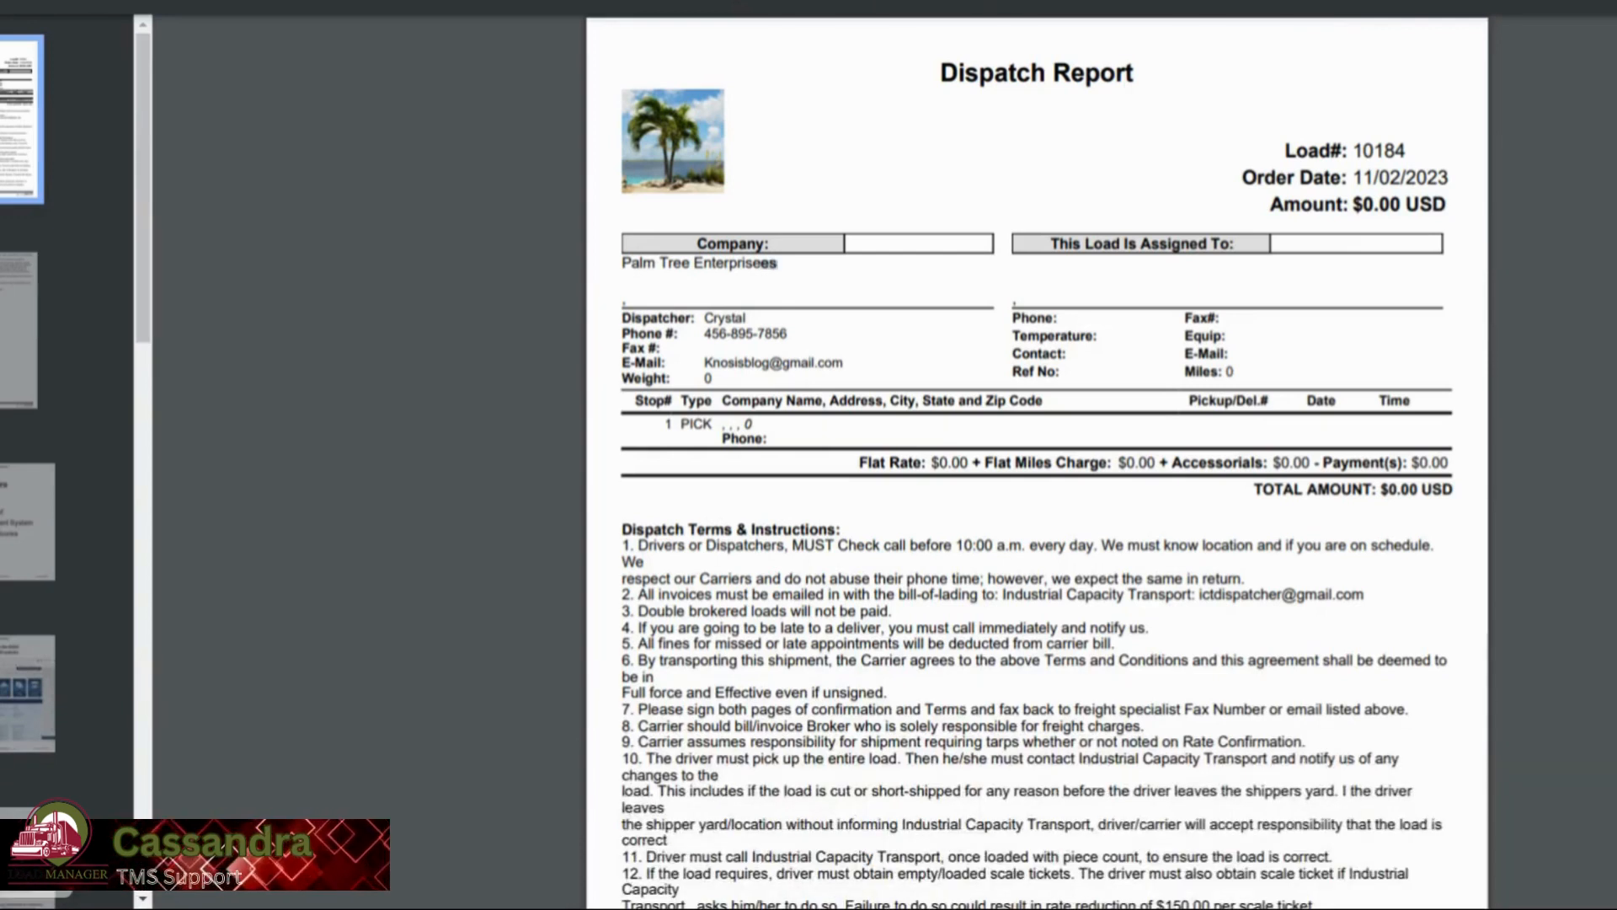
left_click_drag(776, 263, 623, 263)
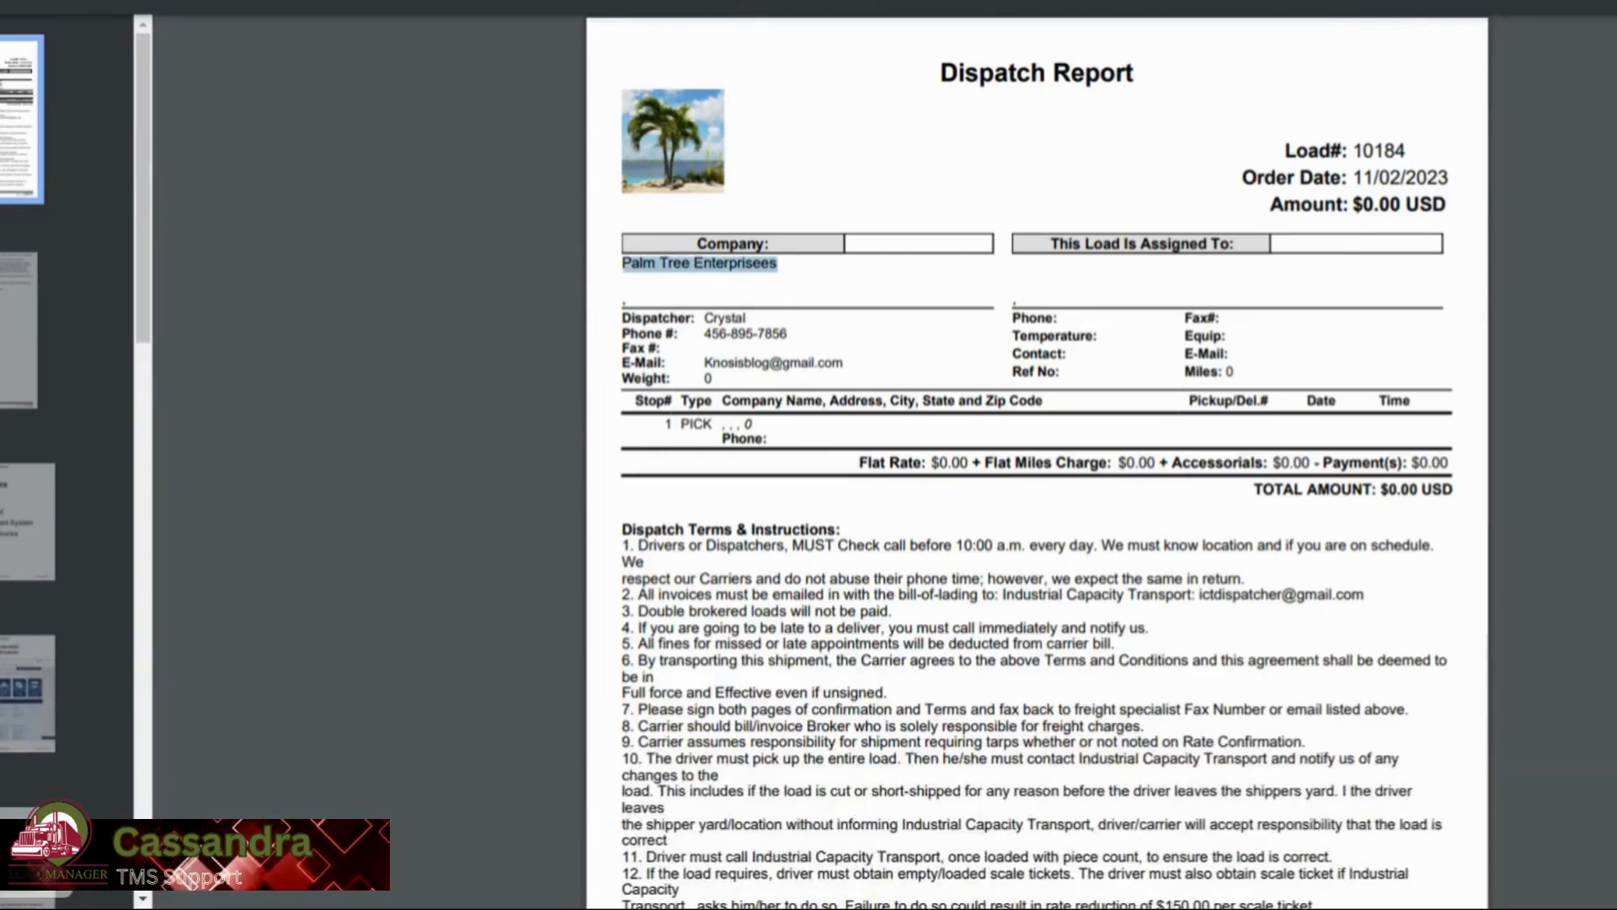
left_click(798, 203)
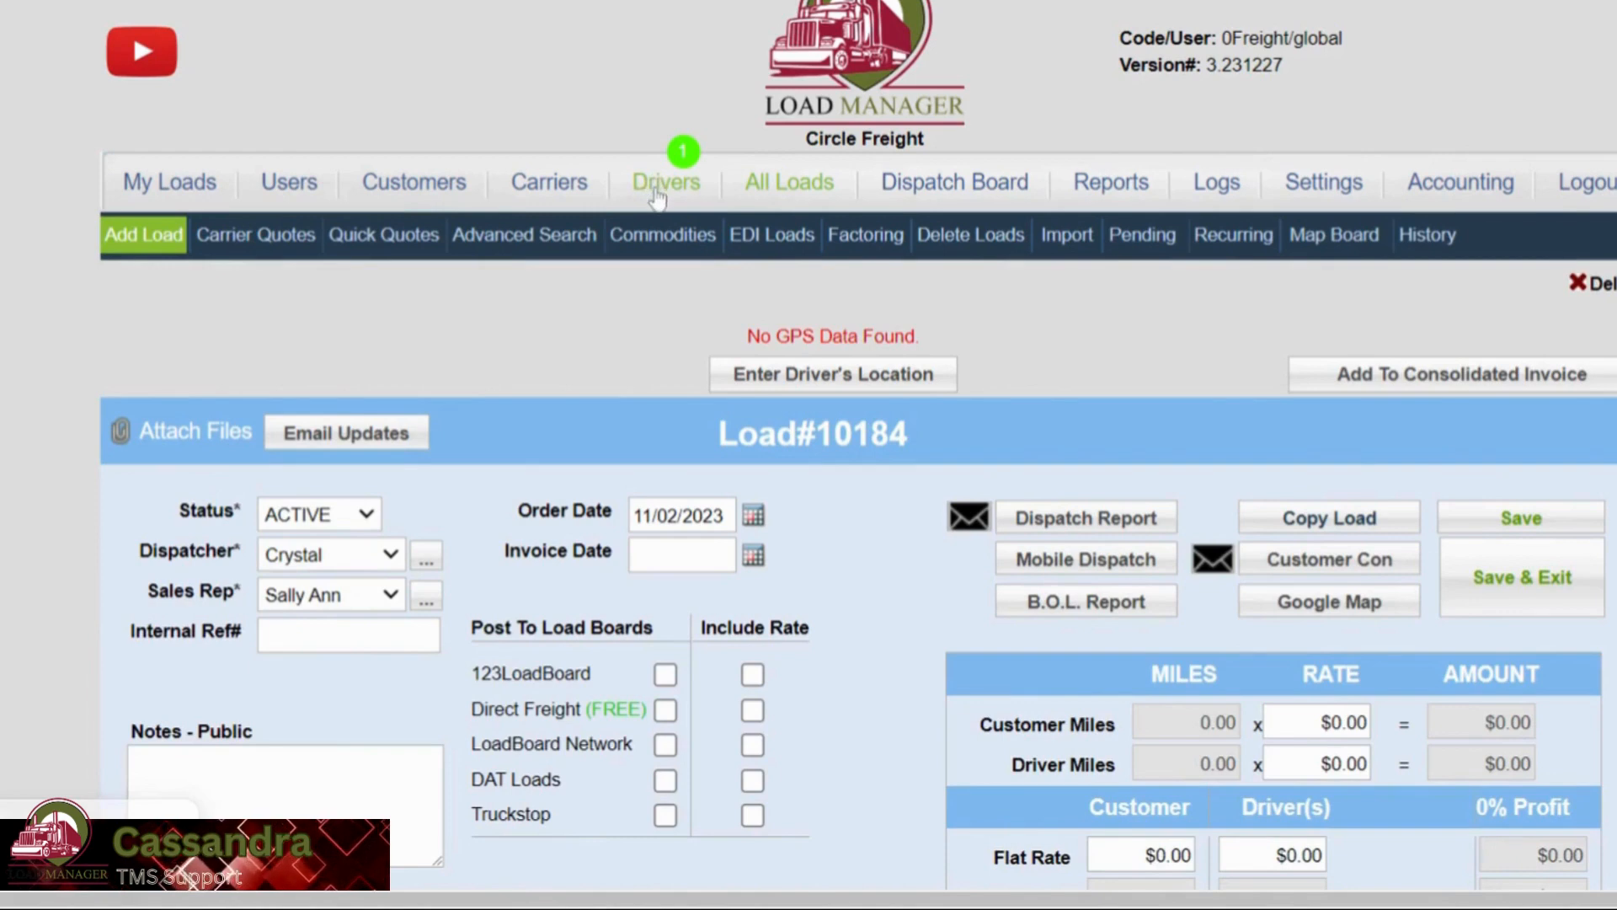
scroll(1224, 419, "down", 1)
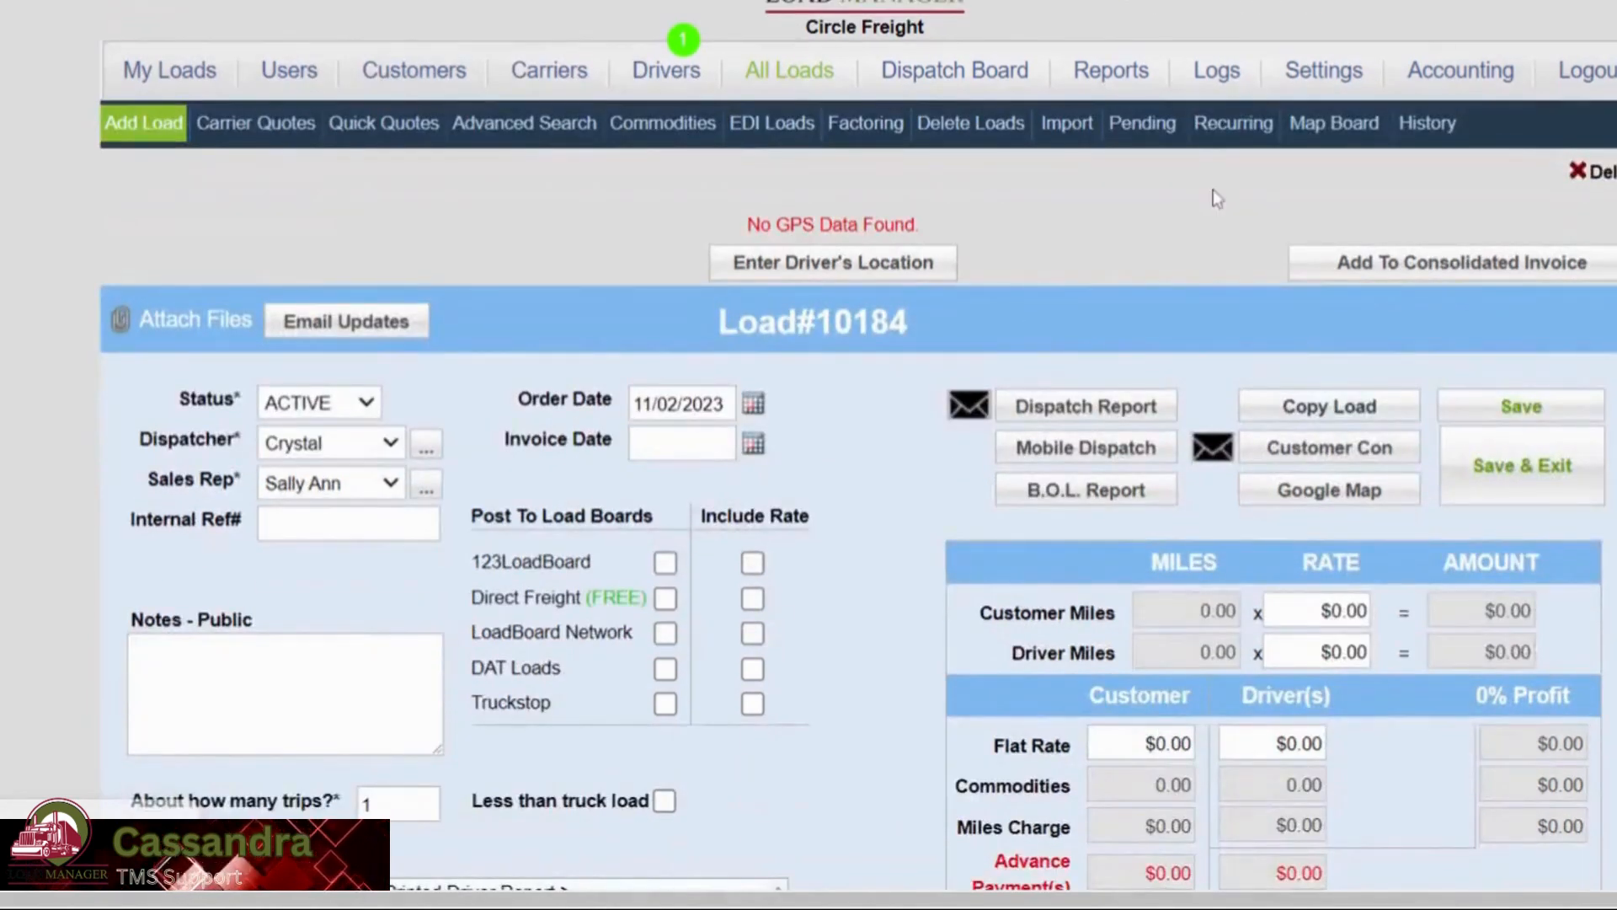
Open the Sales & Commission Detail Report criteria page under Reports.
scroll(1213, 199, "up", 1)
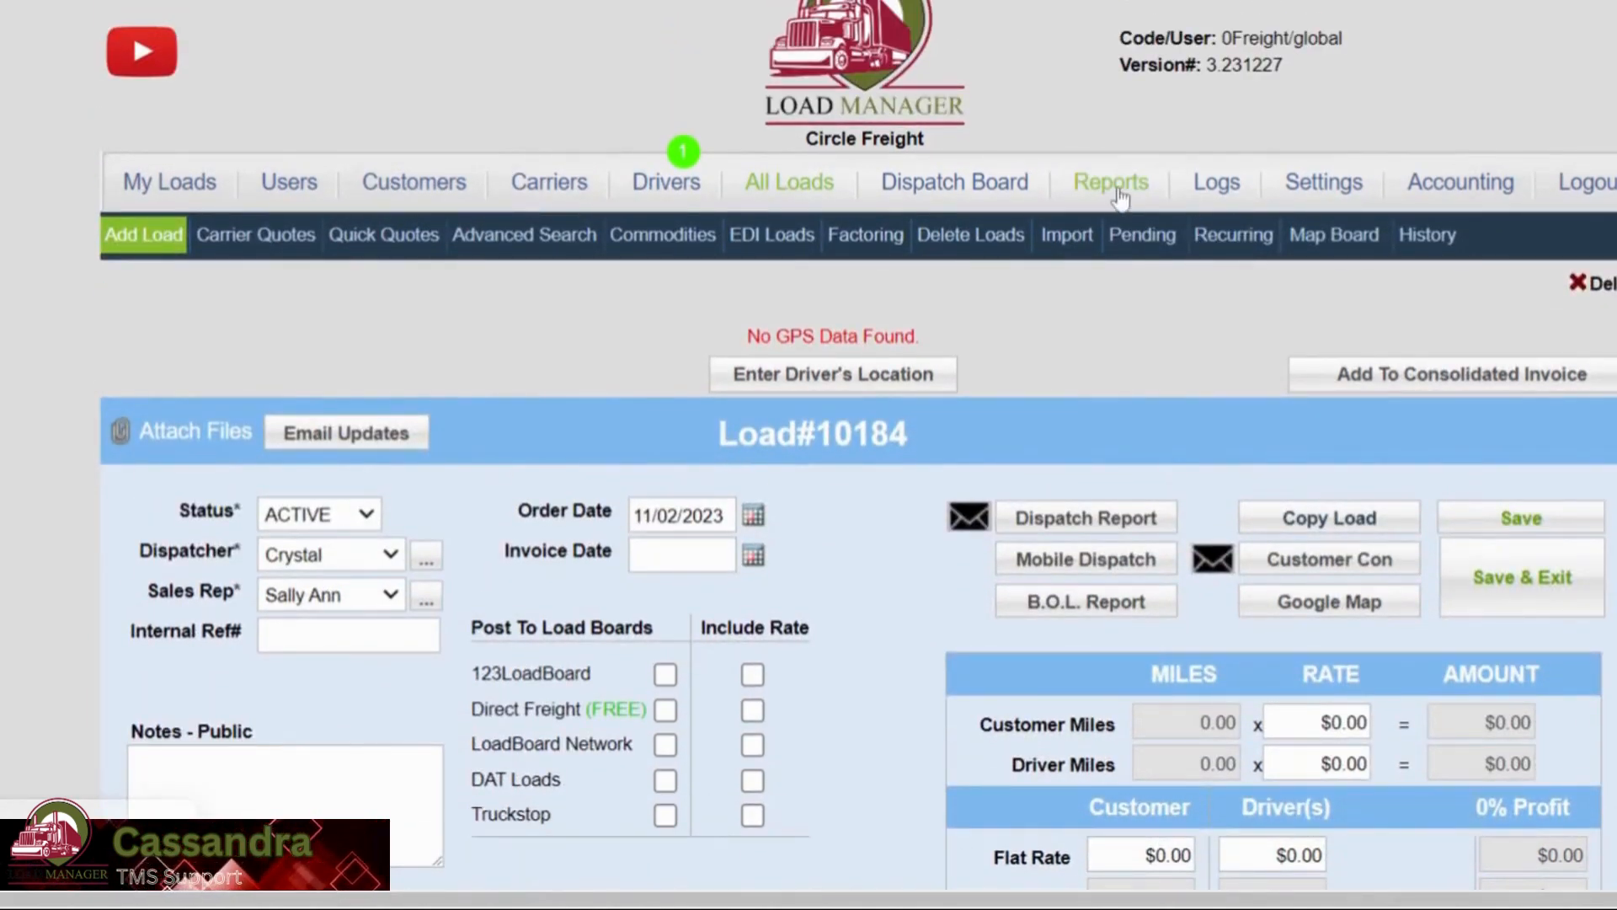
left_click(1112, 183)
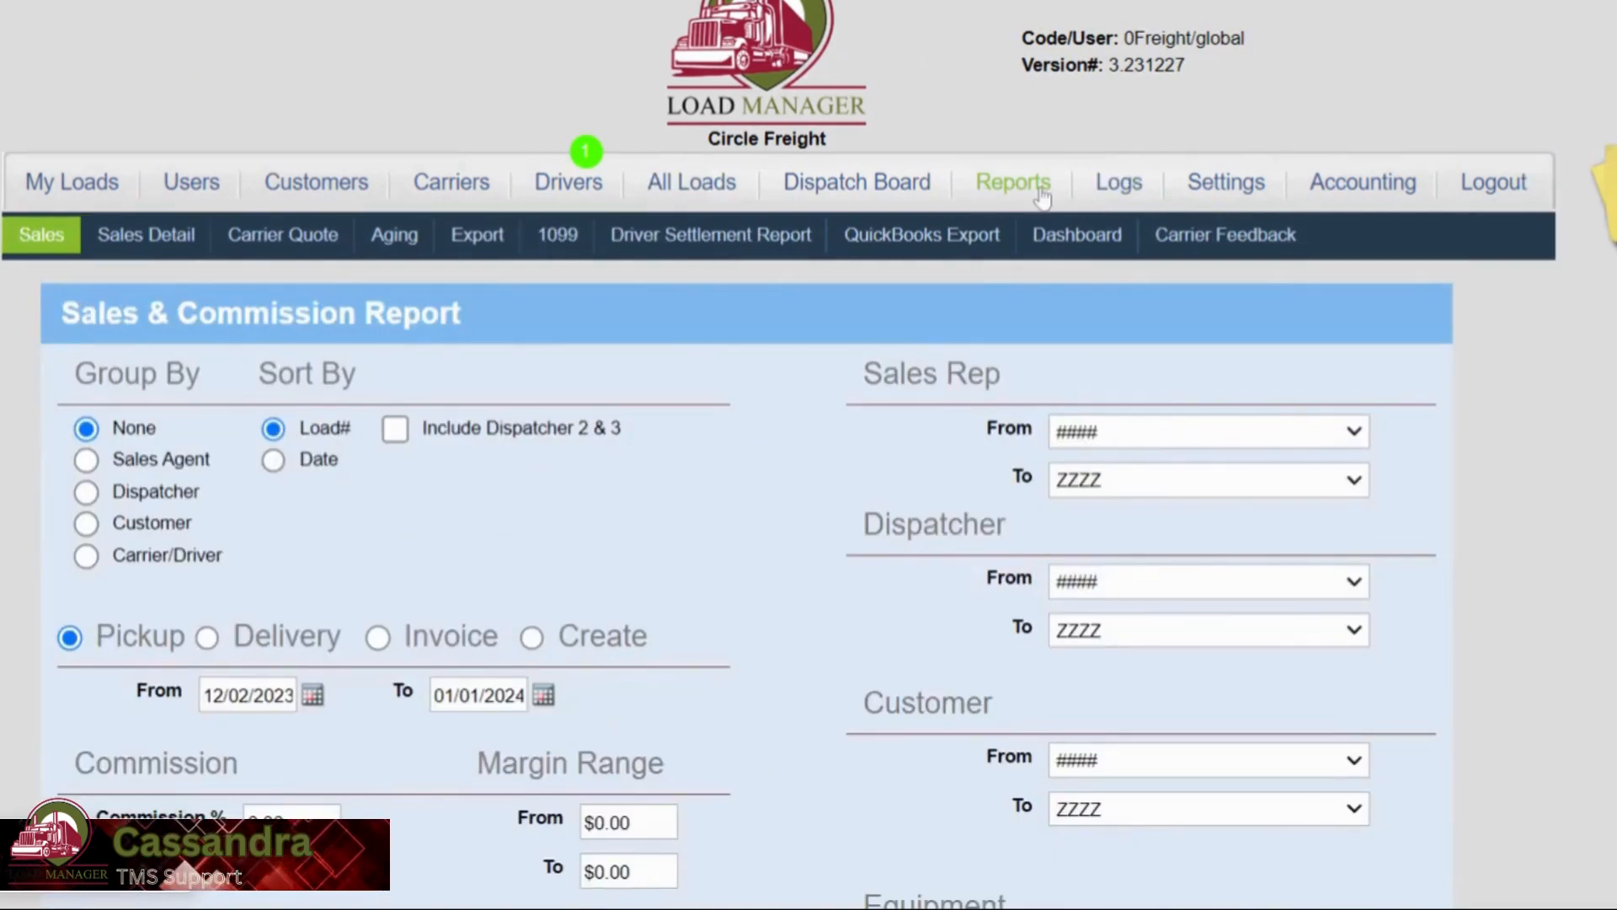
left_click(139, 248)
scroll(140, 257, "down", 7)
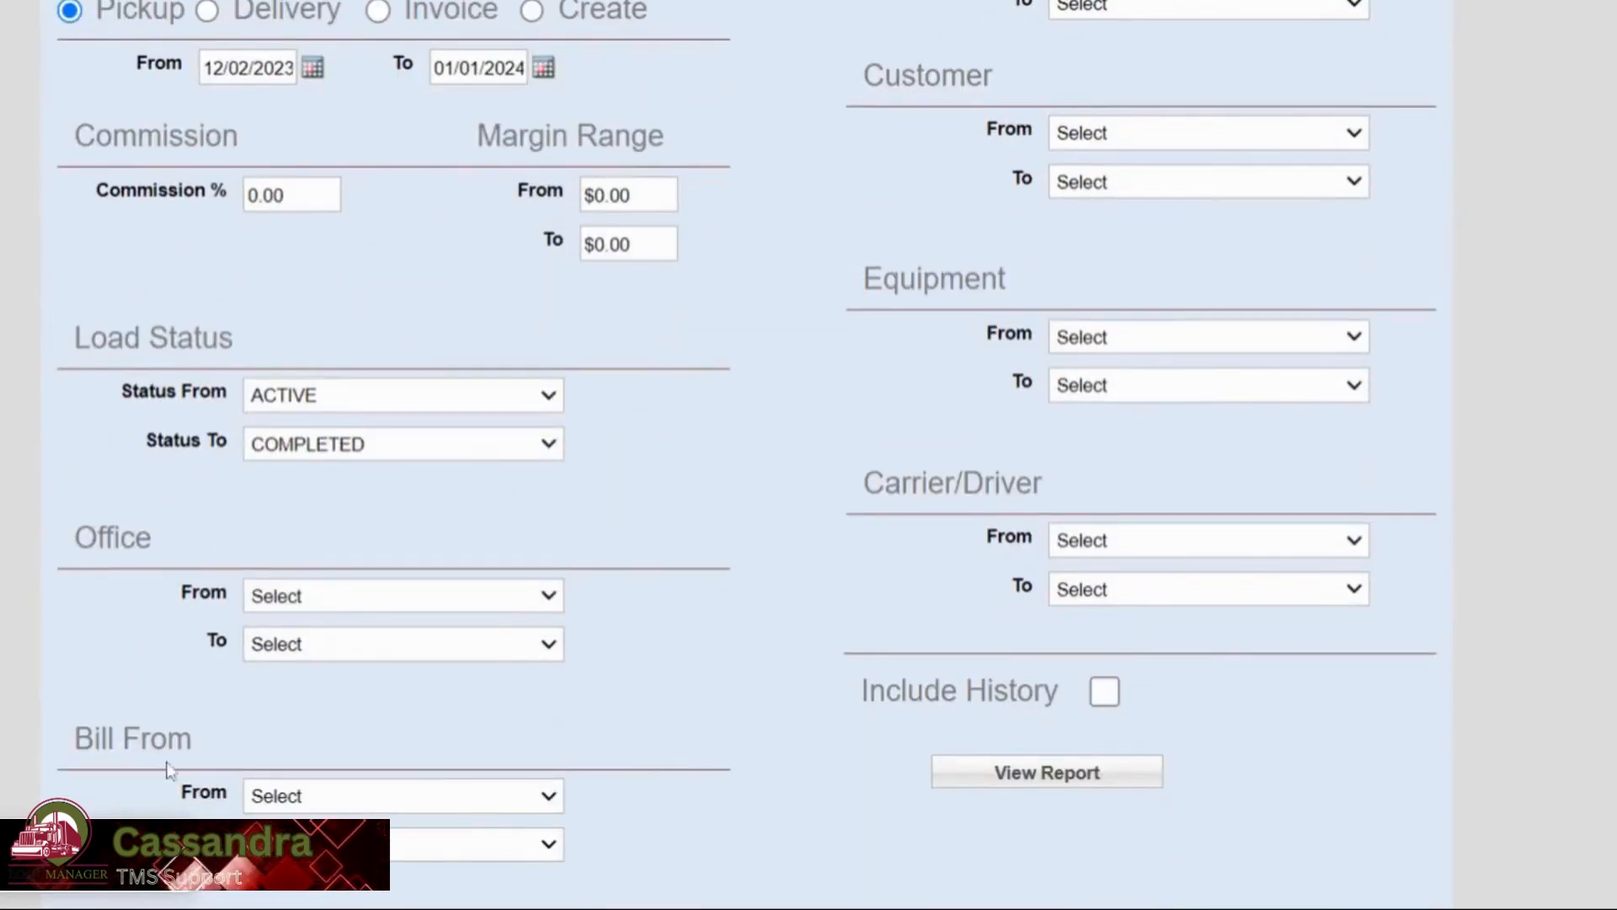
Set the Bill From 'From' filter to Circle Trucking and view the report.
left_click(391, 802)
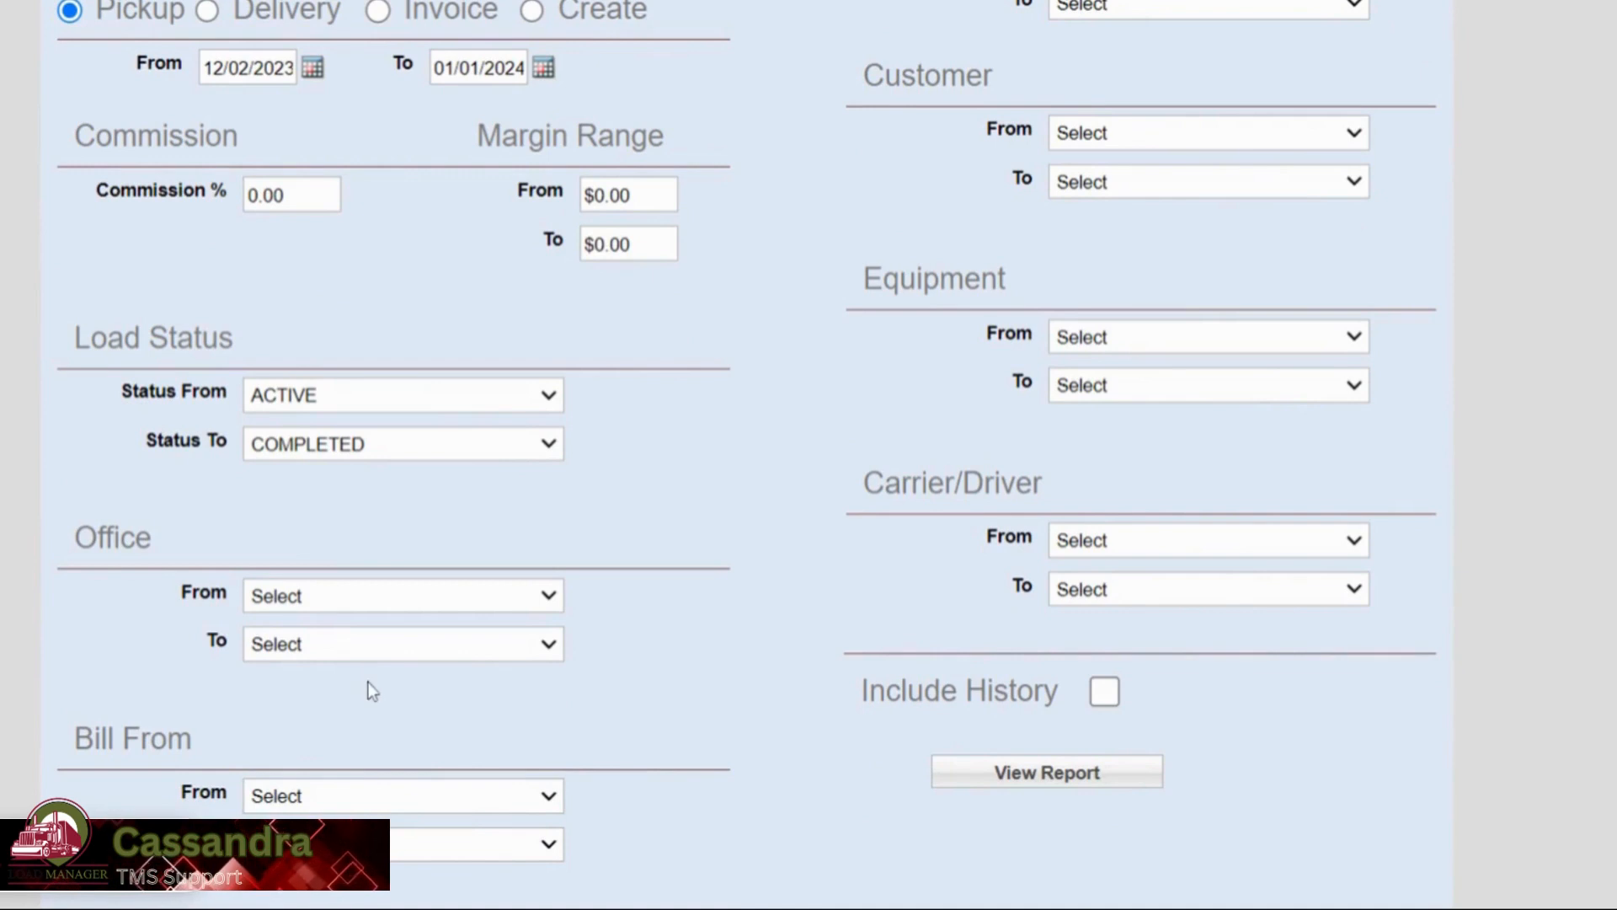
left_click(365, 684)
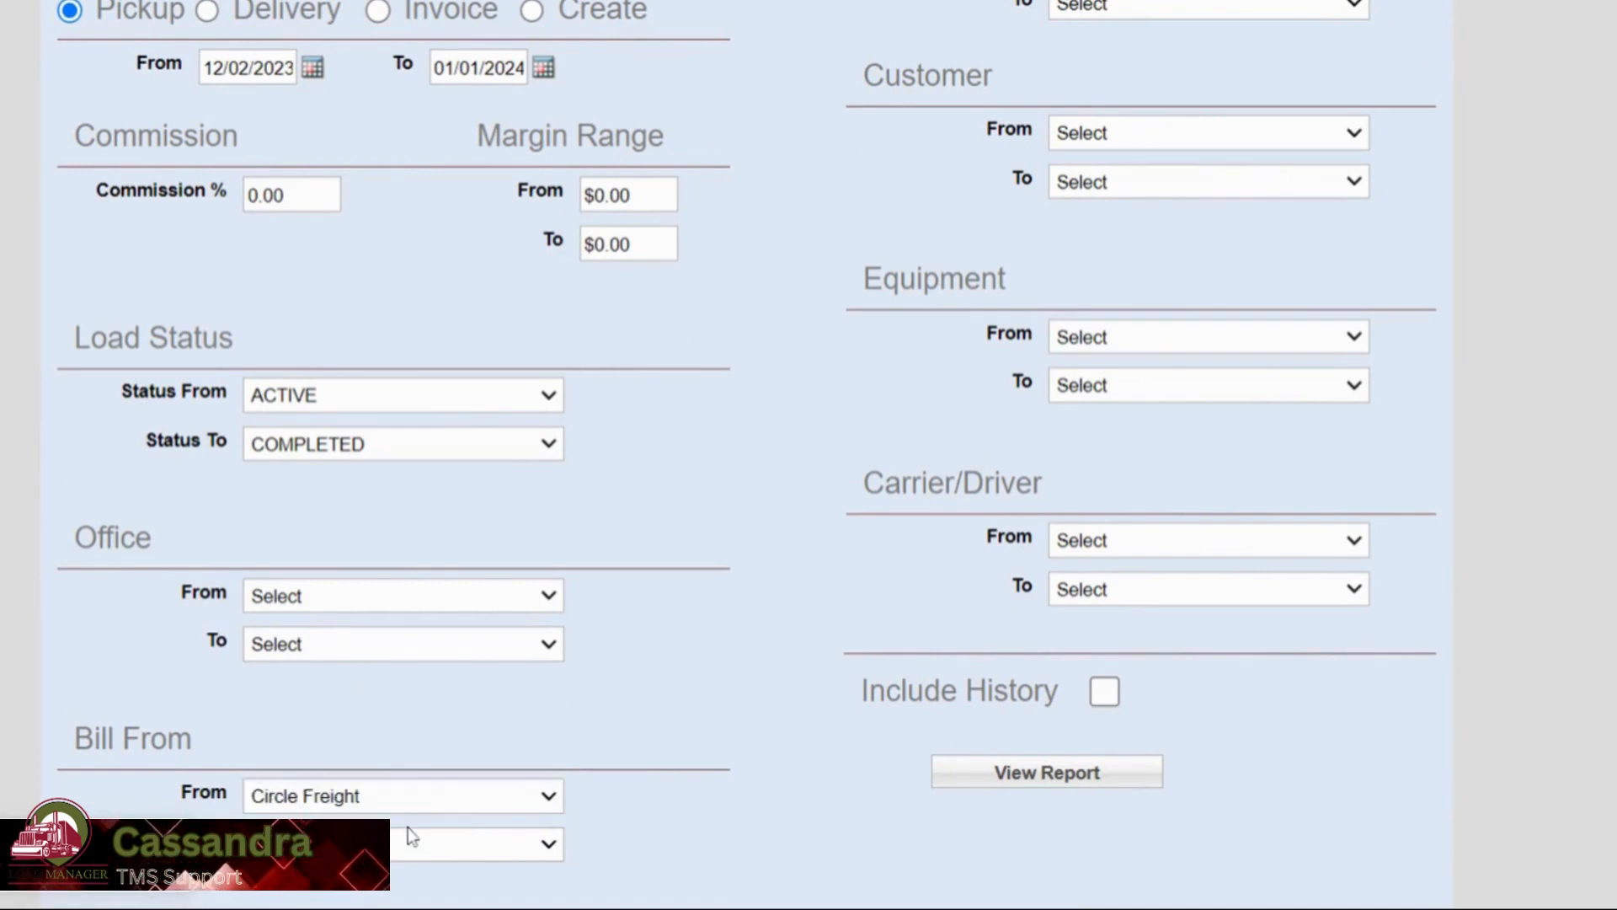
left_click(409, 834)
left_click(393, 890)
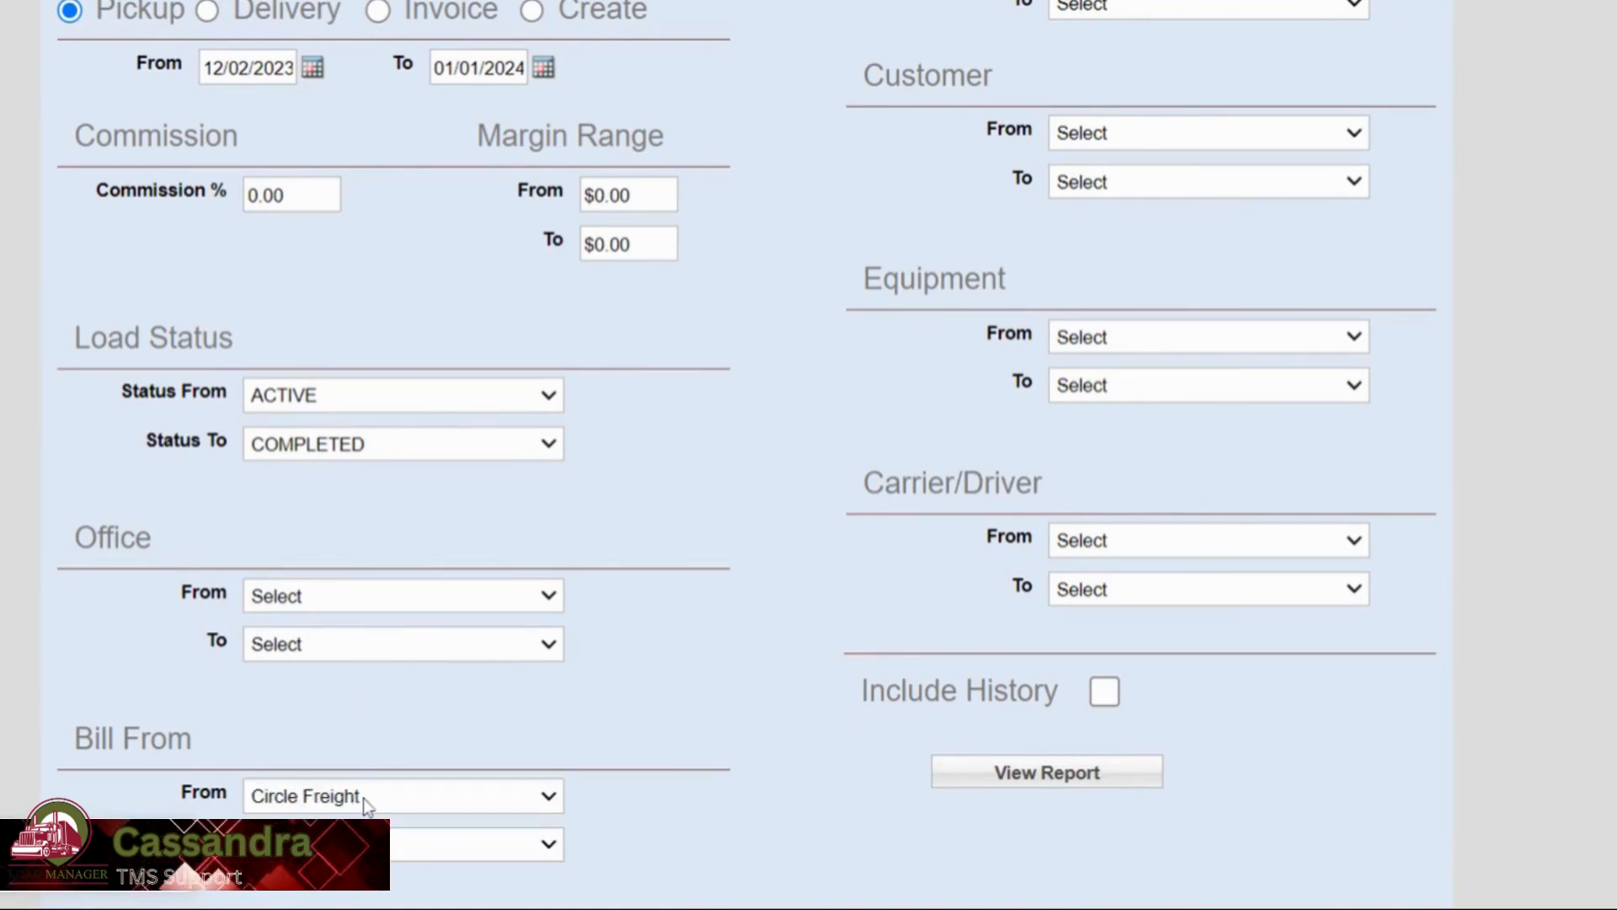
left_click(357, 770)
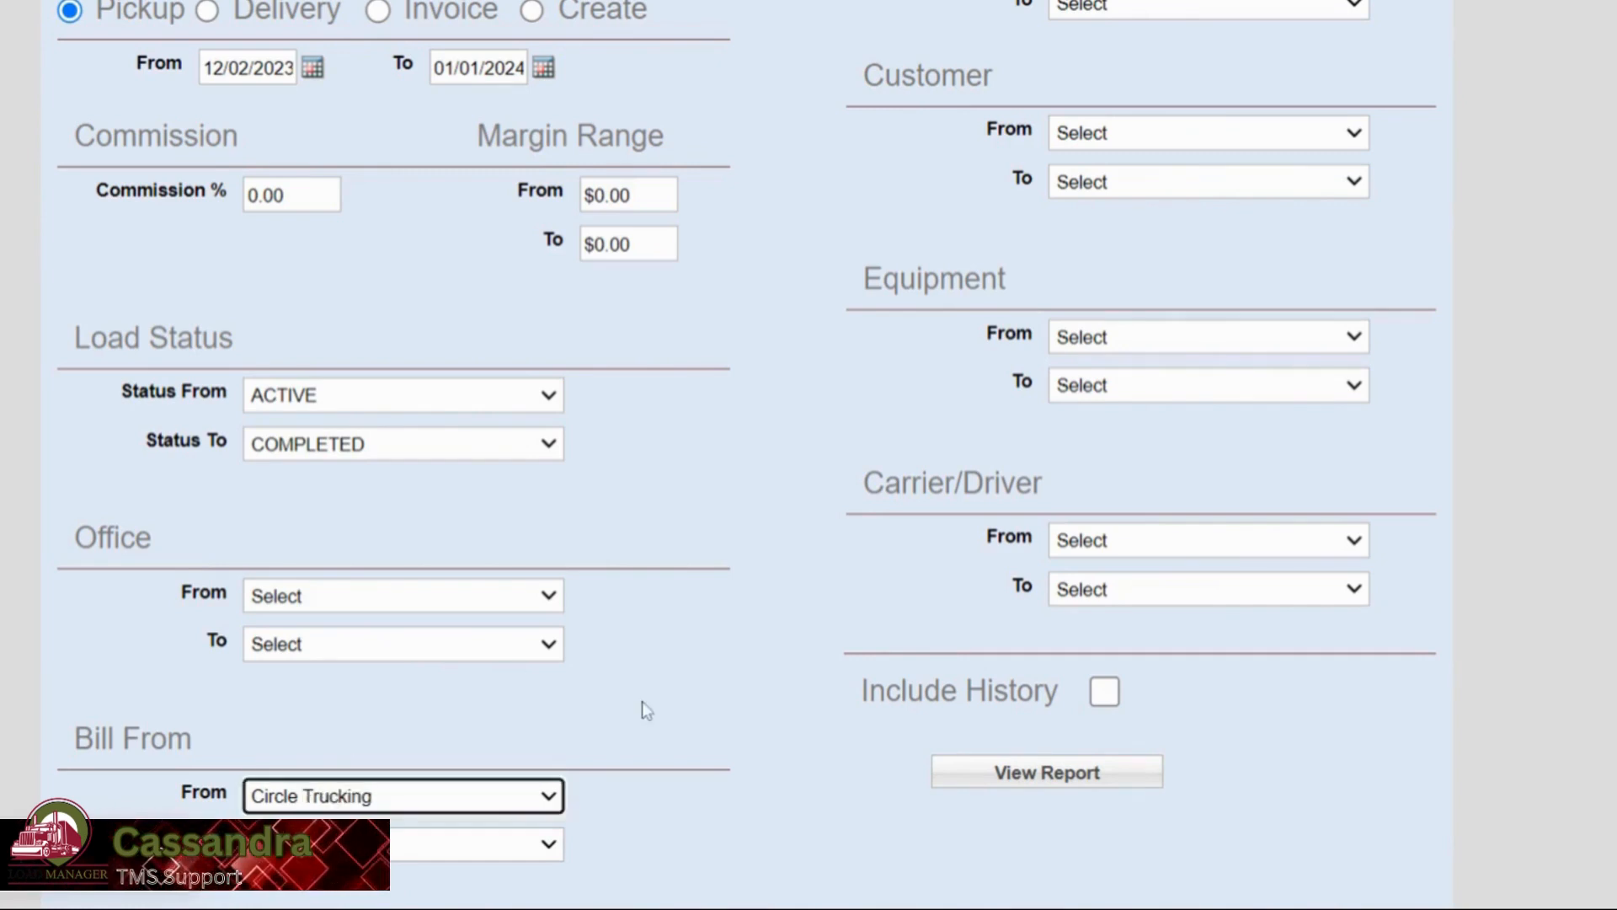
left_click(644, 699)
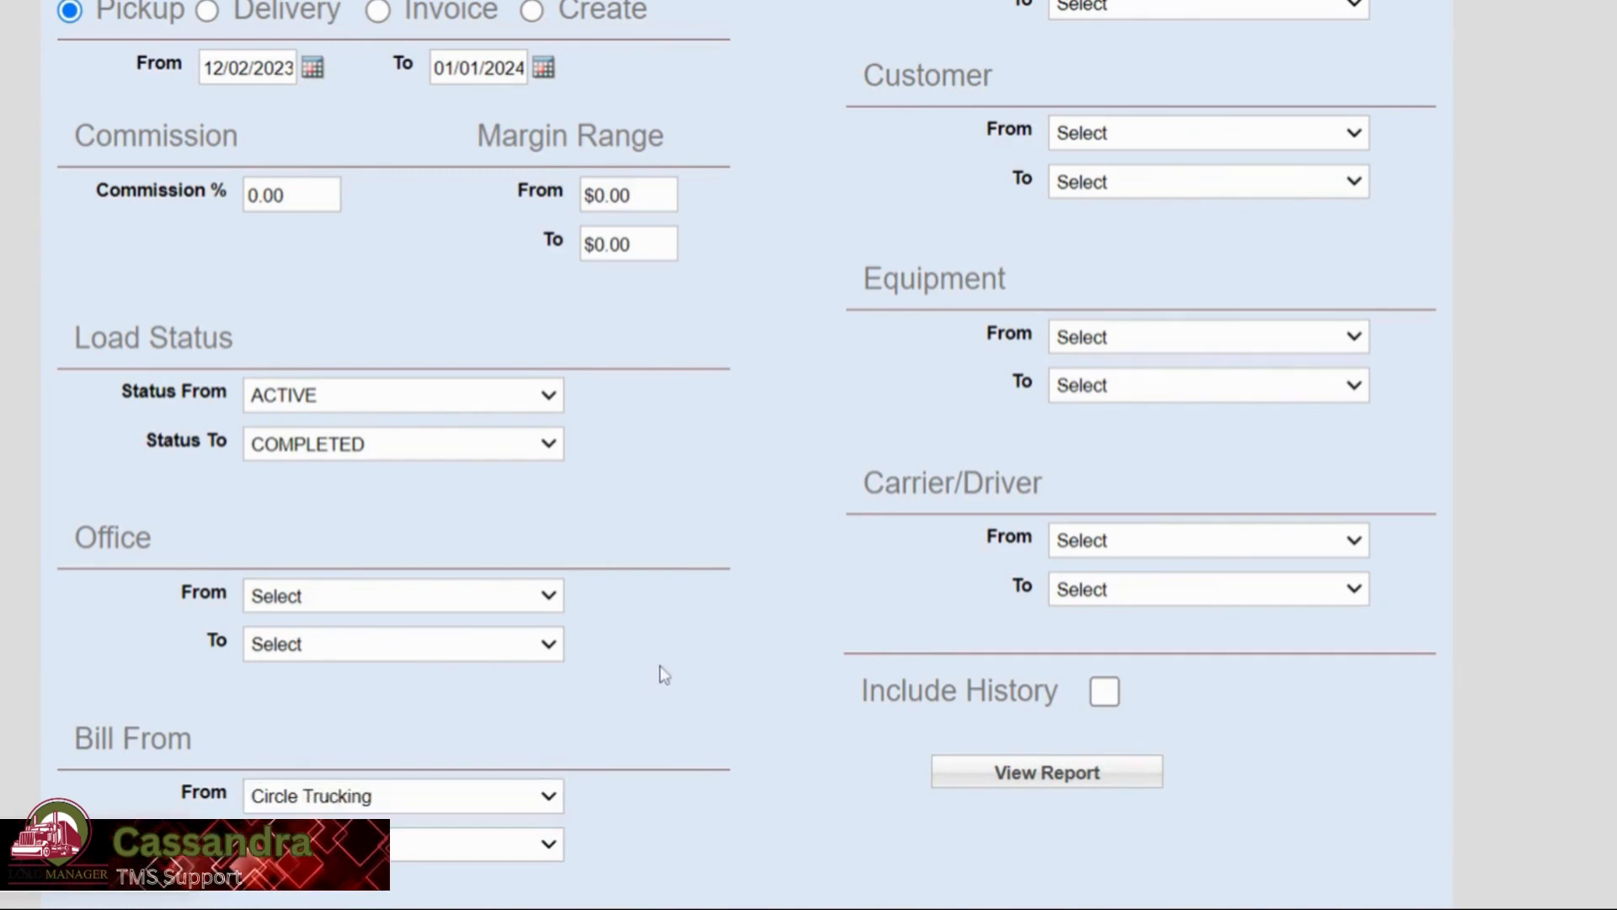
left_click(1047, 773)
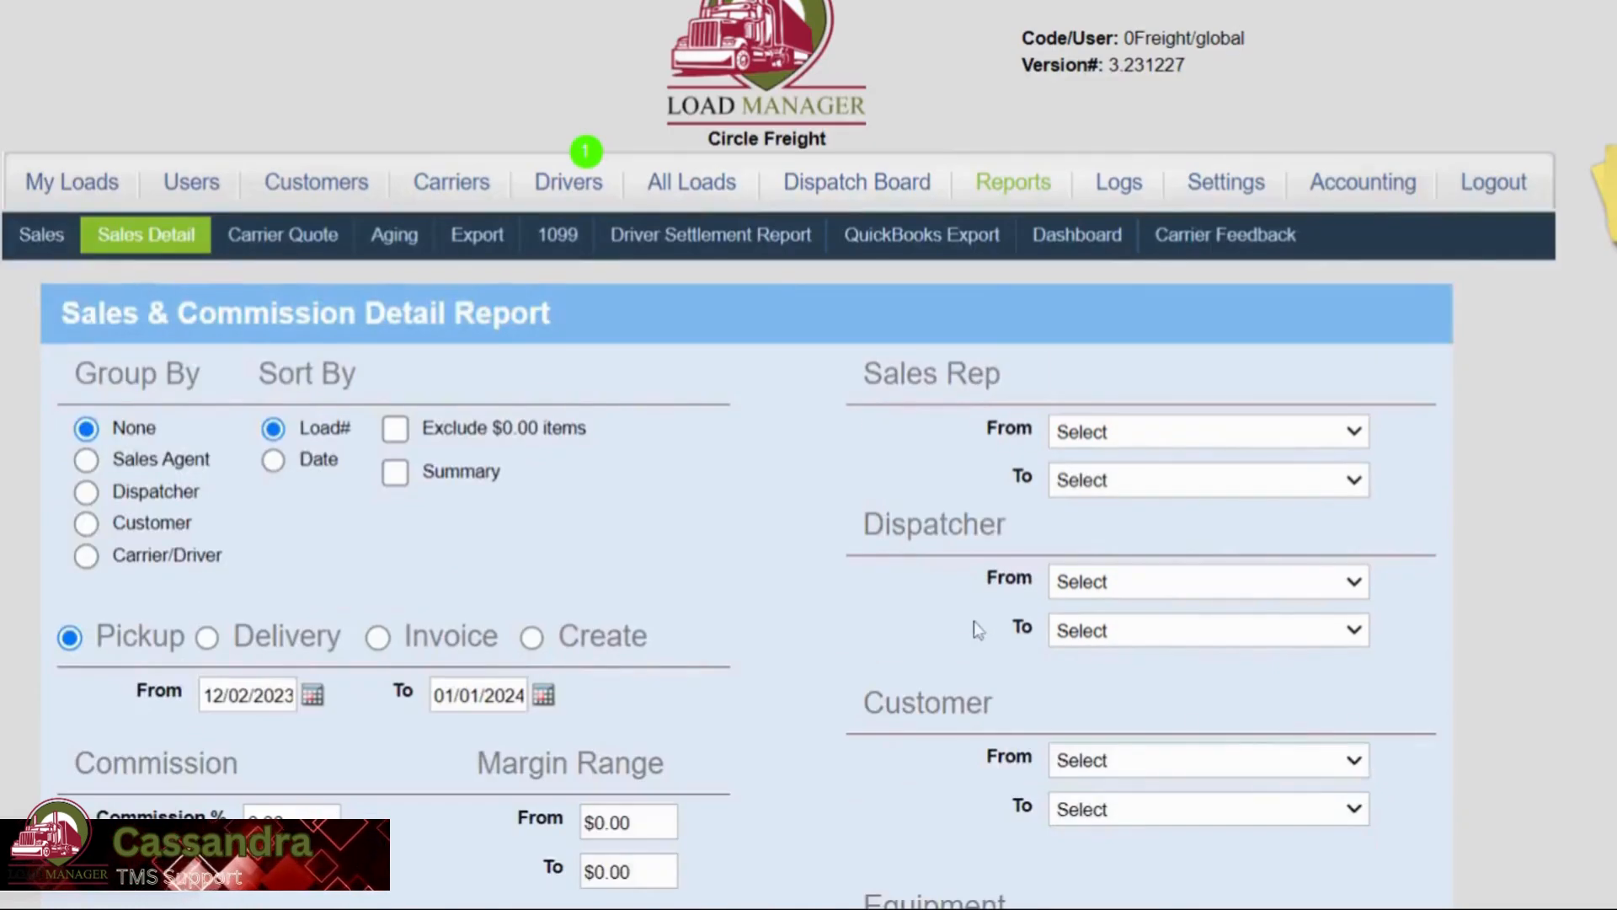